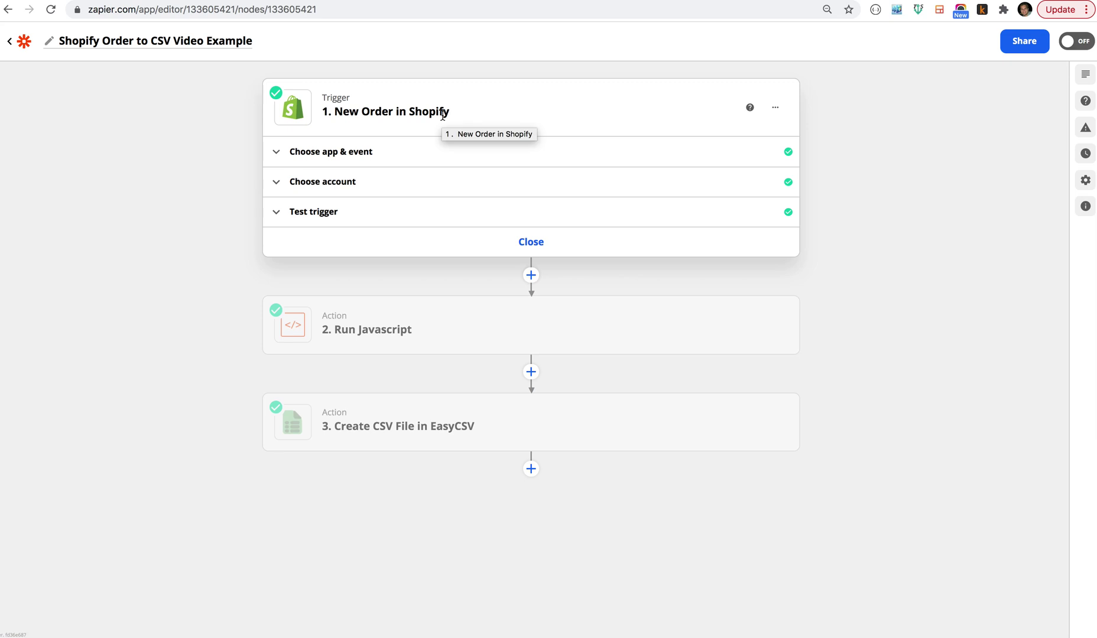
# Review the app and event settings of the New Order in Shopify trigger, including the available trigger events
pyautogui.click(342, 161)
pyautogui.click(404, 247)
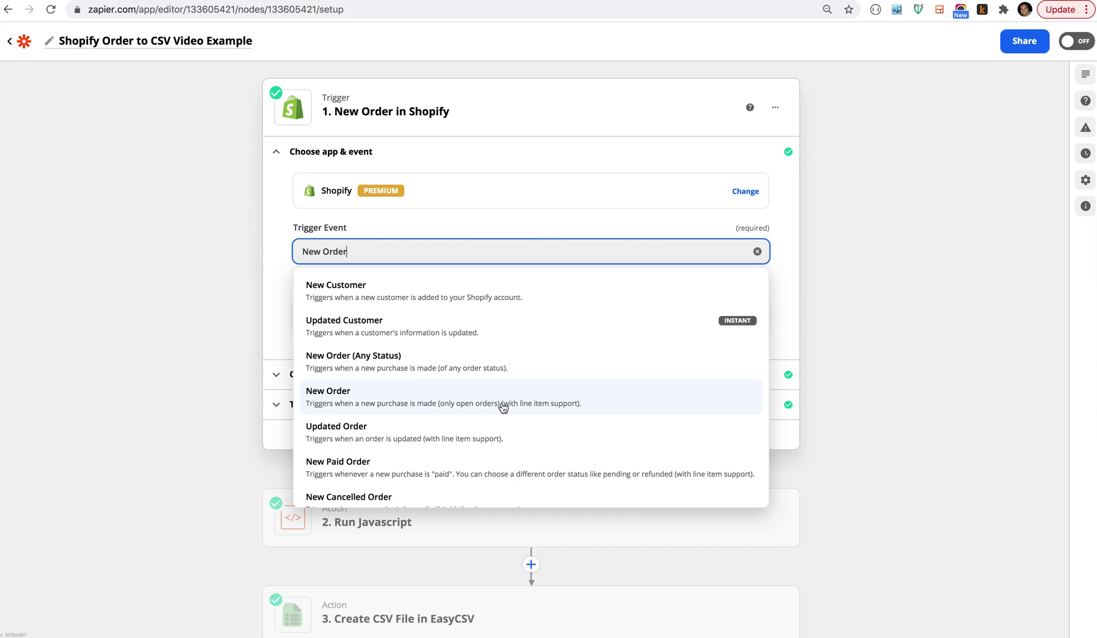
pyautogui.click(282, 331)
# Examine the sample order's fields in the Shopify trigger's test data, down to the first line item's details, and collapse the test section
pyautogui.click(319, 408)
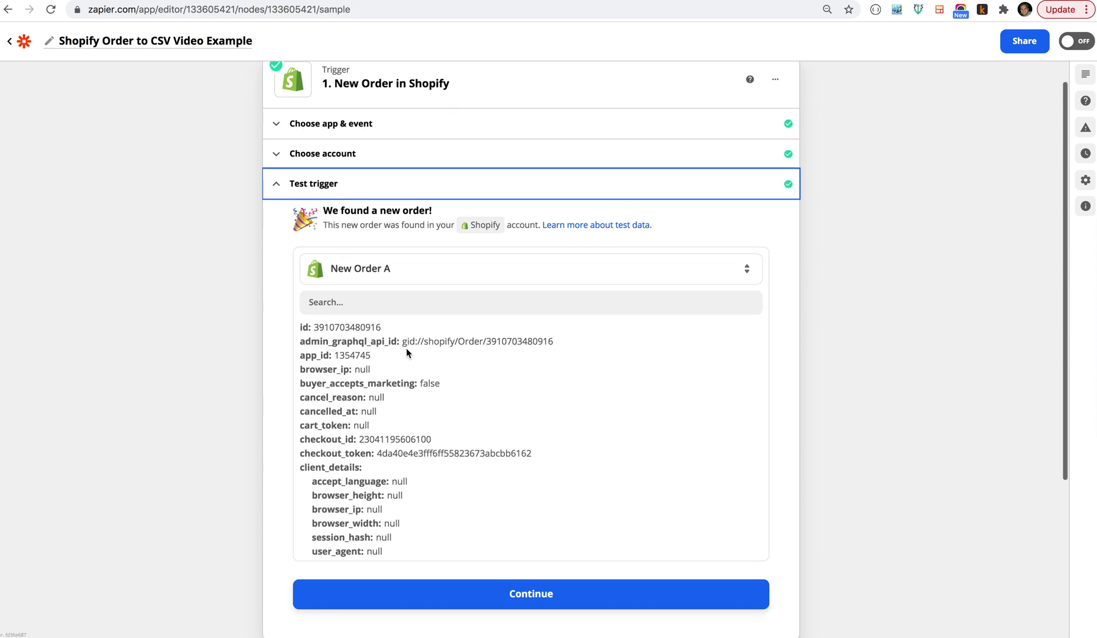
pyautogui.scroll(-2, 404, 354)
pyautogui.scroll(2, 421, 401)
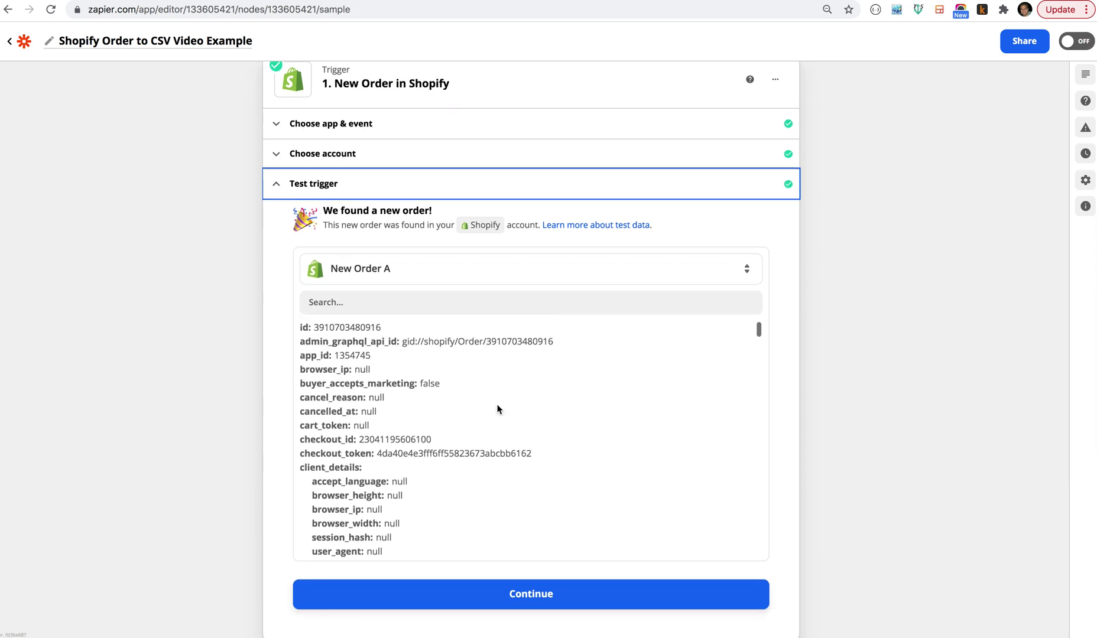
pyautogui.scroll(-5, 597, 411)
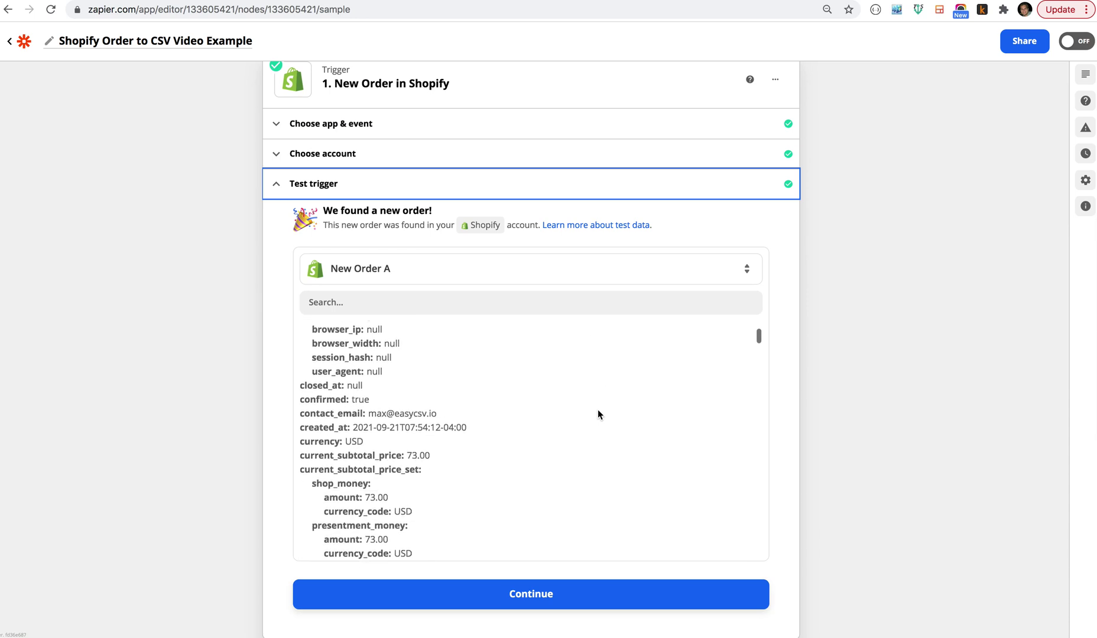
pyautogui.scroll(-5, 597, 409)
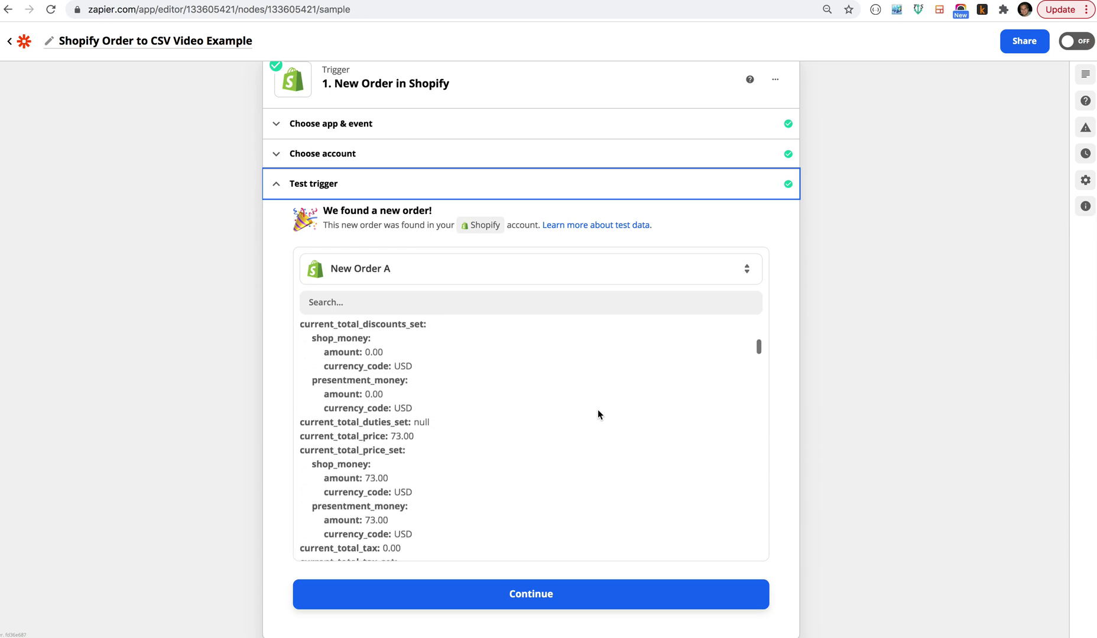
pyautogui.scroll(-6, 597, 414)
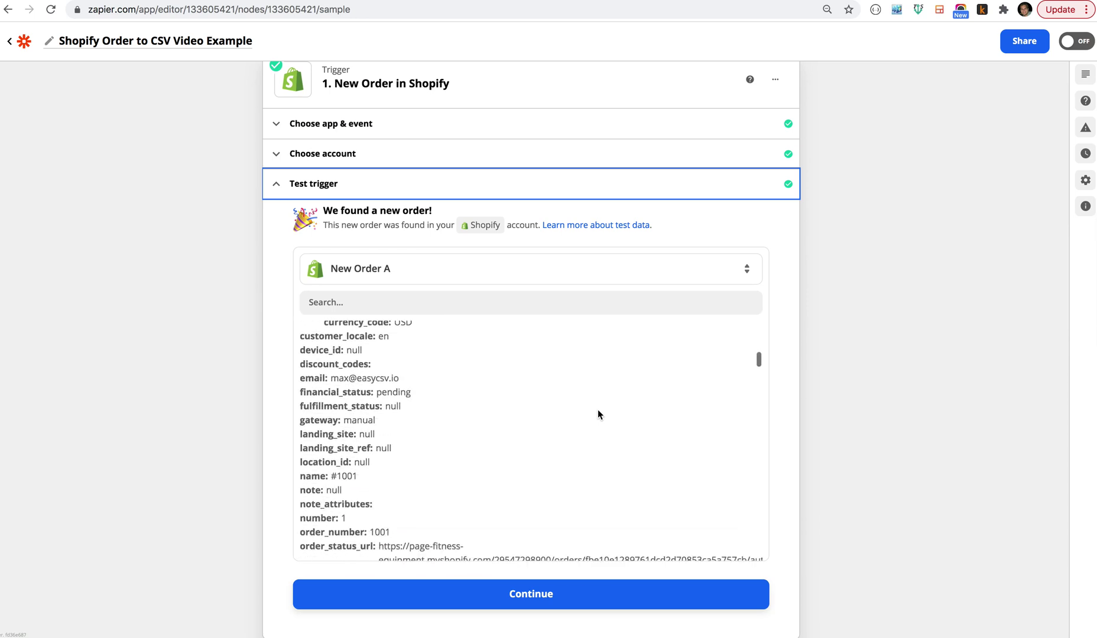
pyautogui.scroll(-6, 598, 413)
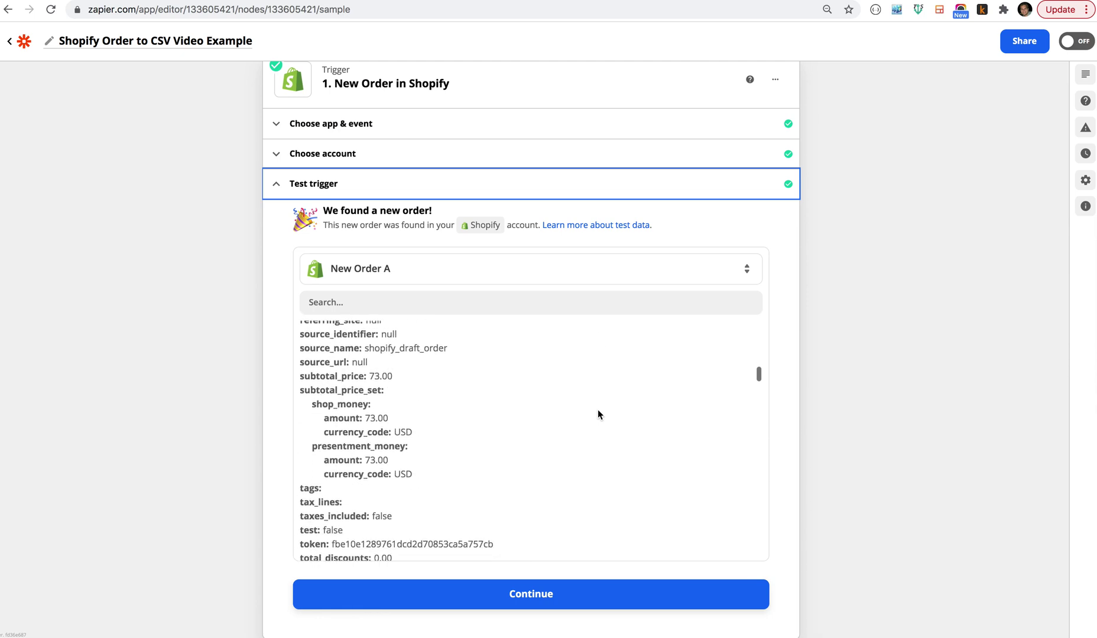
pyautogui.scroll(-6, 597, 414)
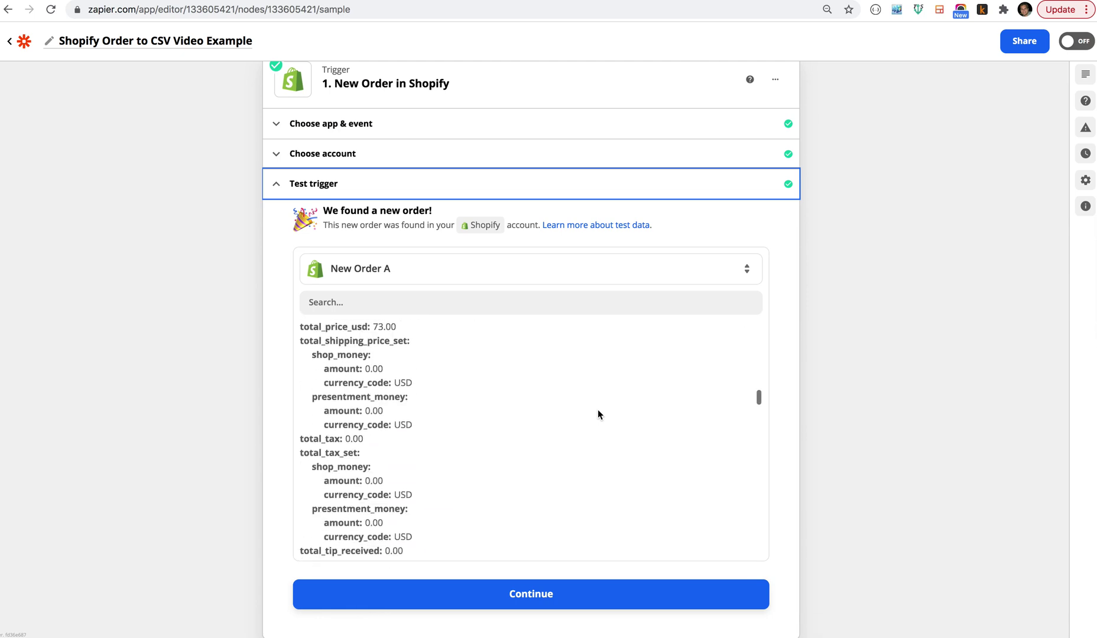
pyautogui.scroll(-8, 597, 414)
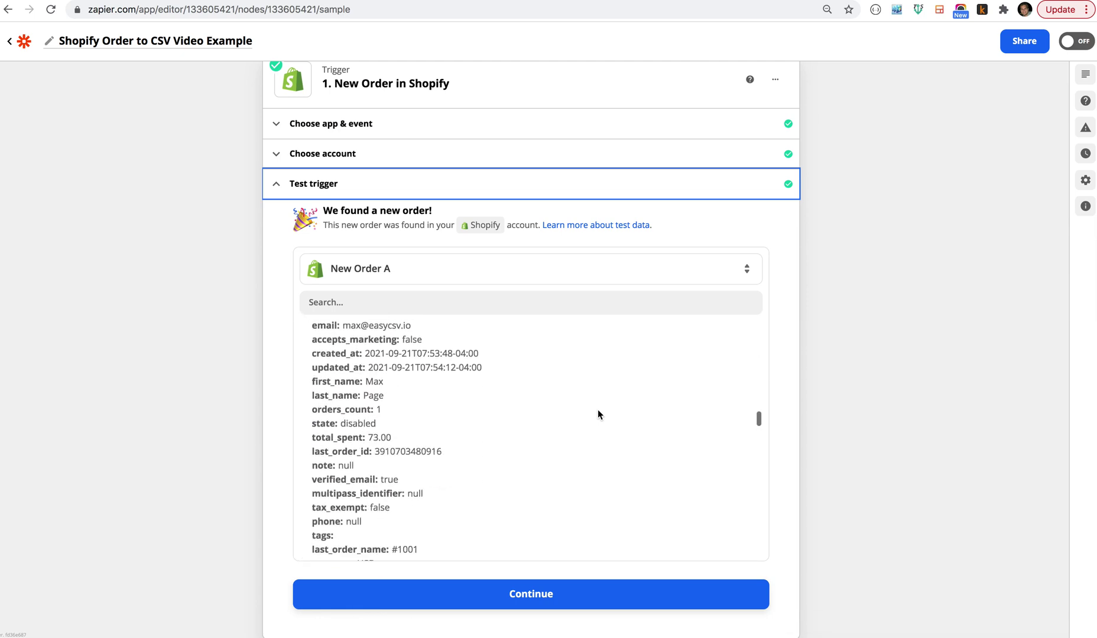
pyautogui.scroll(-8, 597, 414)
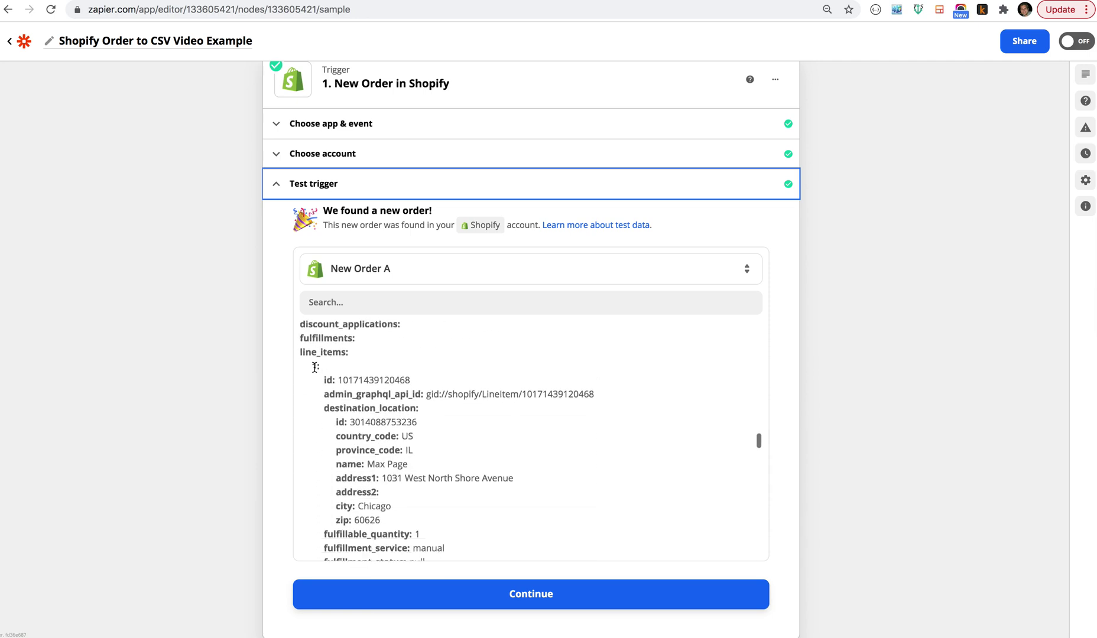
pyautogui.scroll(-2, 314, 367)
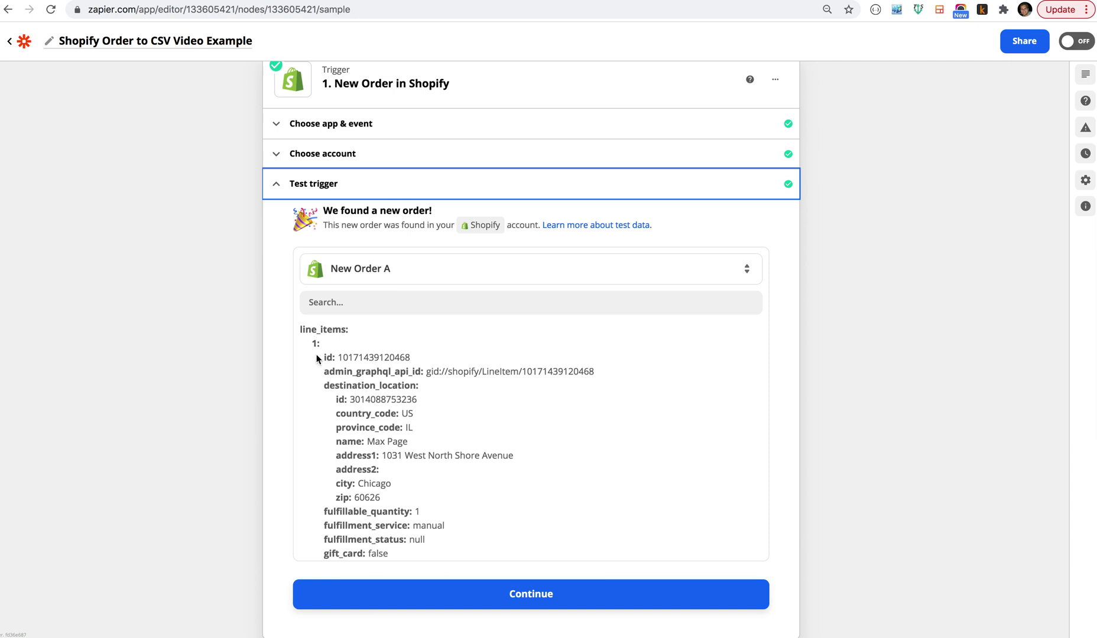
pyautogui.scroll(-5, 318, 355)
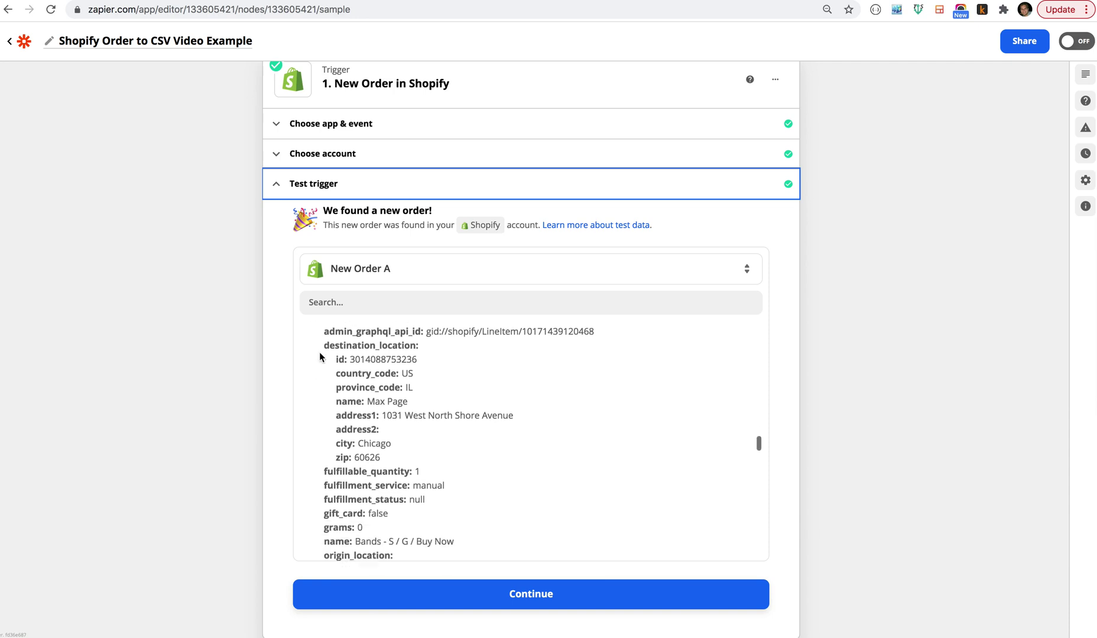
pyautogui.scroll(-2, 319, 351)
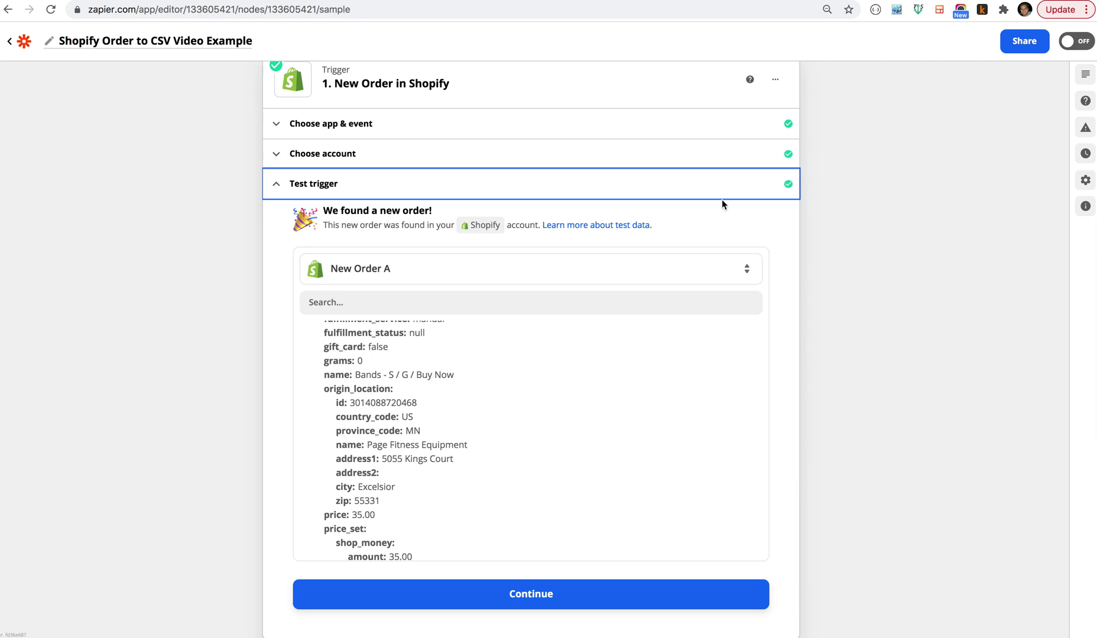
pyautogui.click(275, 184)
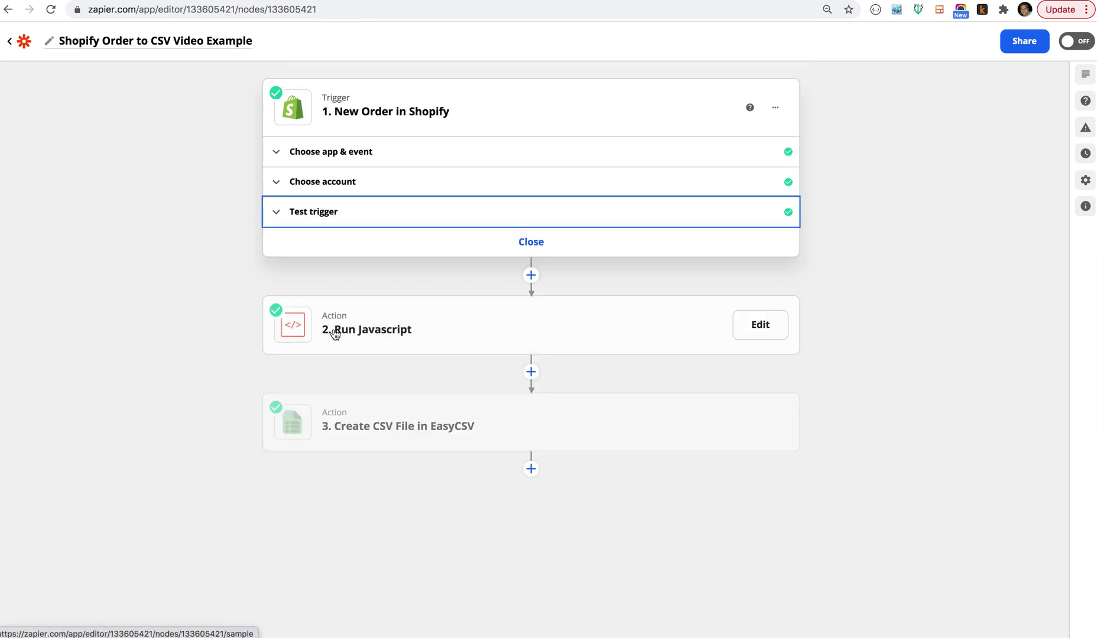
# Open the Run Javascript action and check its chosen app and action event
pyautogui.click(374, 335)
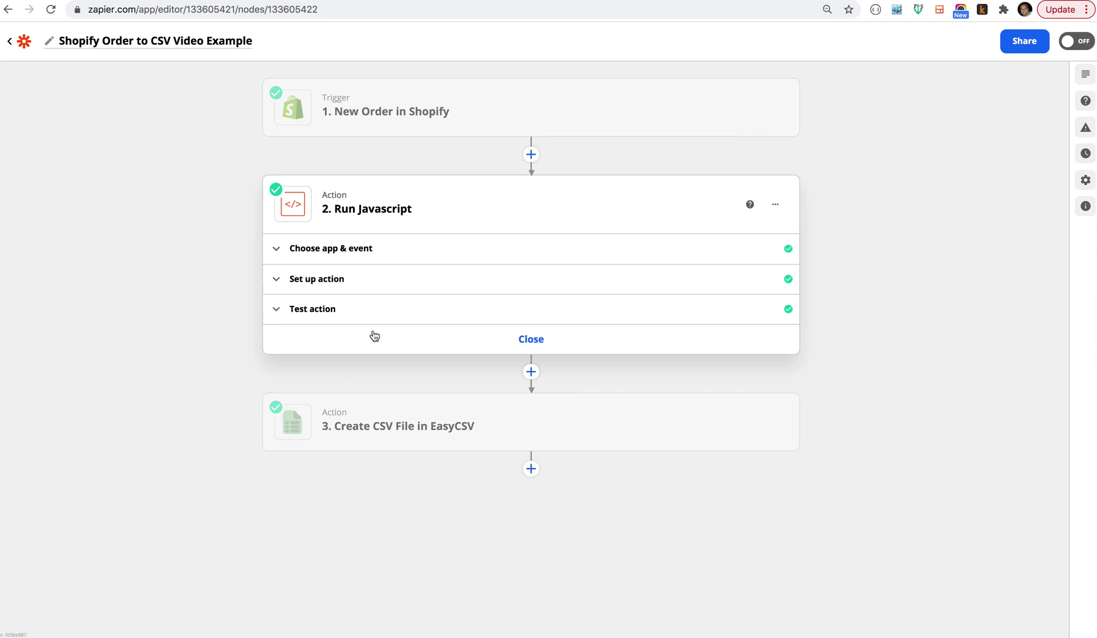
pyautogui.click(308, 249)
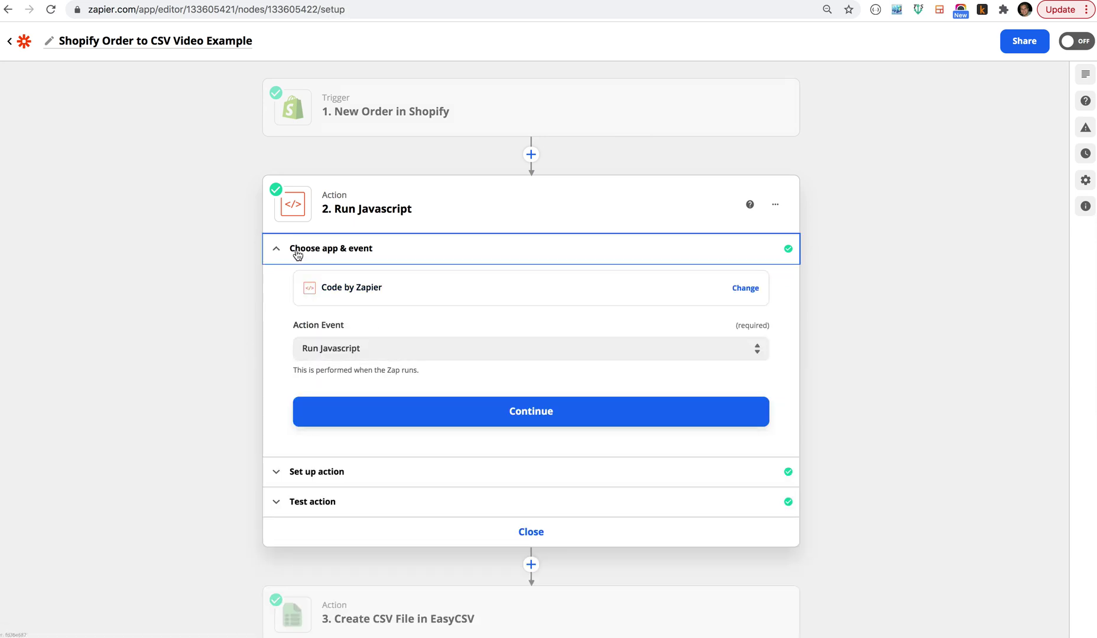
pyautogui.click(270, 248)
# Review the input data mappings and the code in the Run Javascript action's setup
pyautogui.click(281, 279)
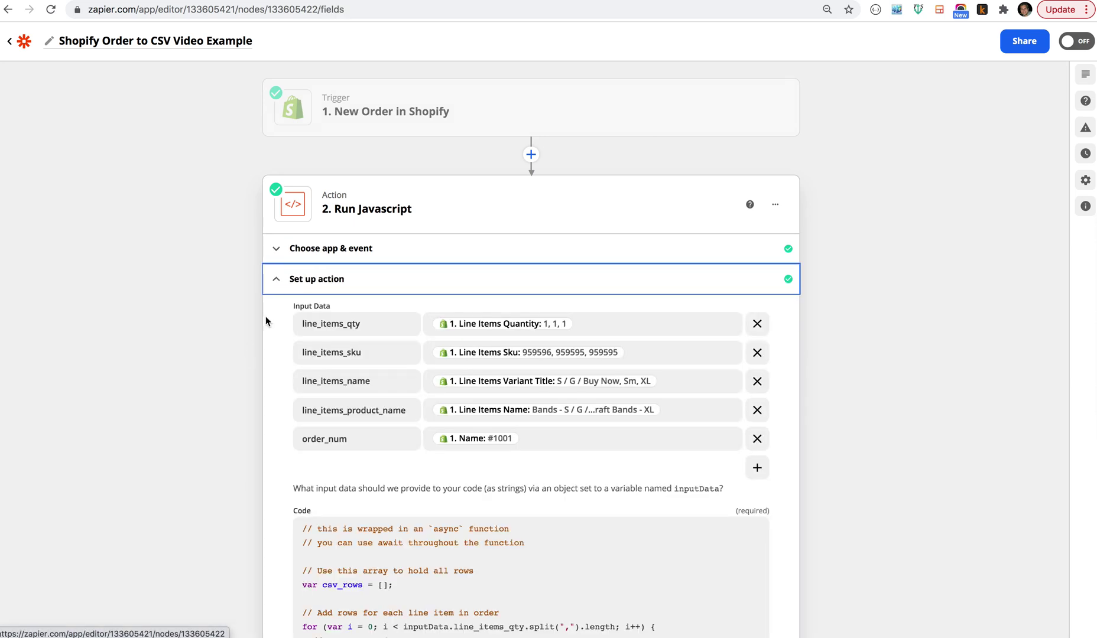
pyautogui.click(456, 404)
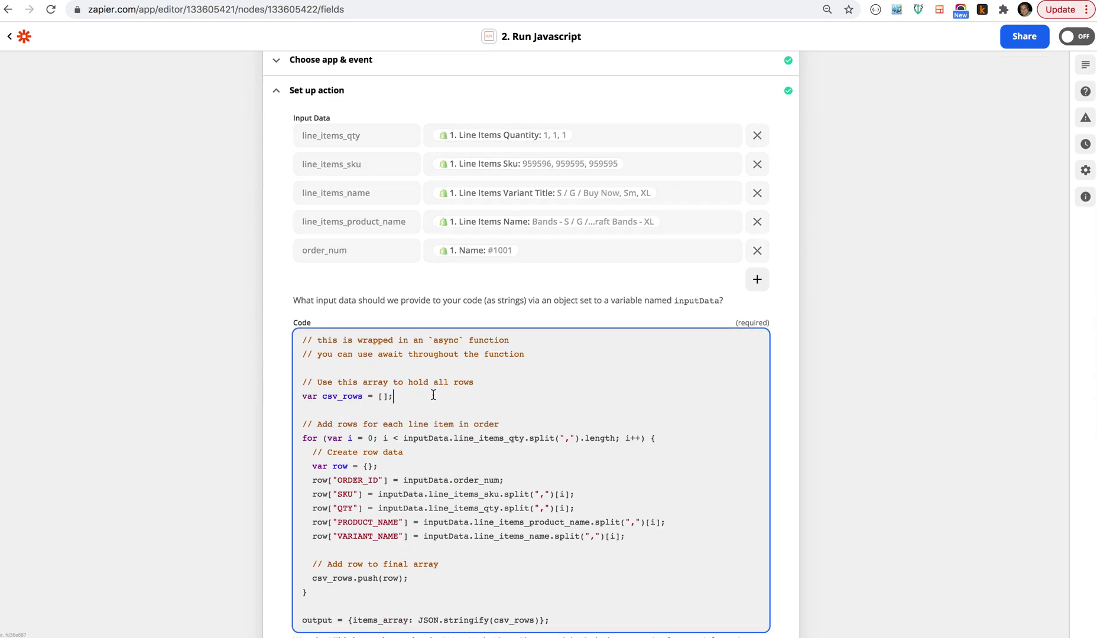
pyautogui.click(278, 398)
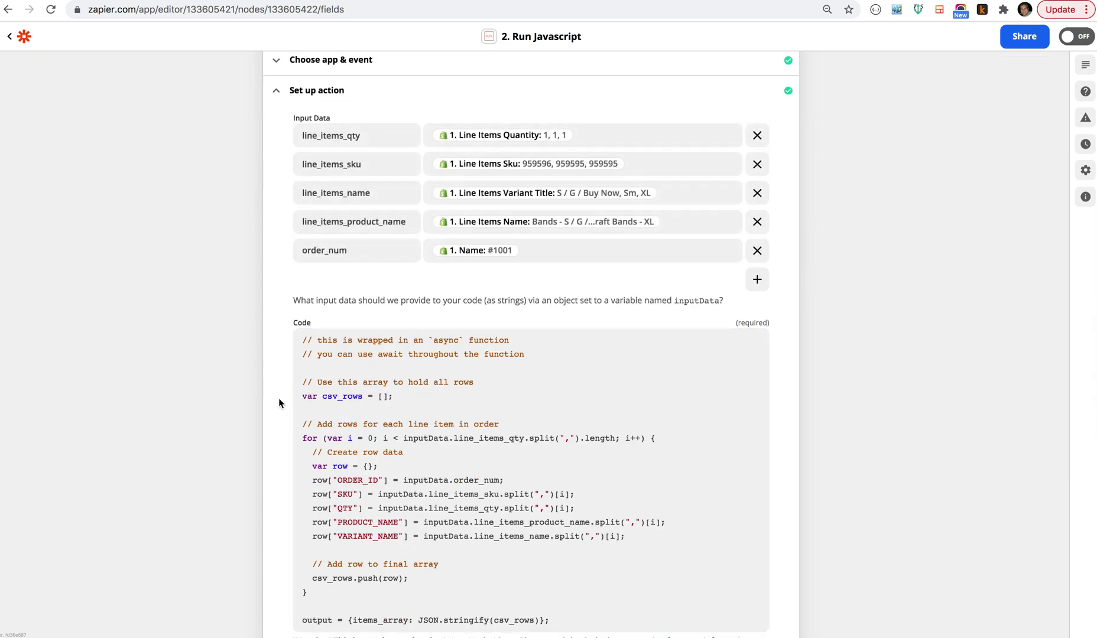
pyautogui.scroll(3, 278, 398)
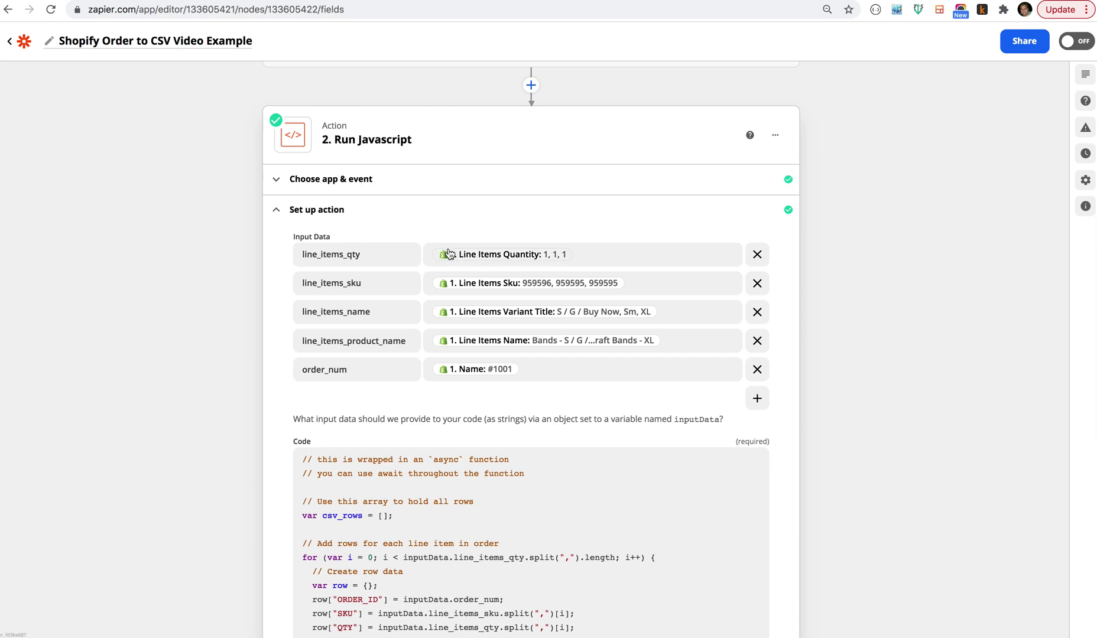
# Clear the line_items_qty value and map it again to the Shopify Line Items Quantity field, searching for "line item"
pyautogui.click(386, 254)
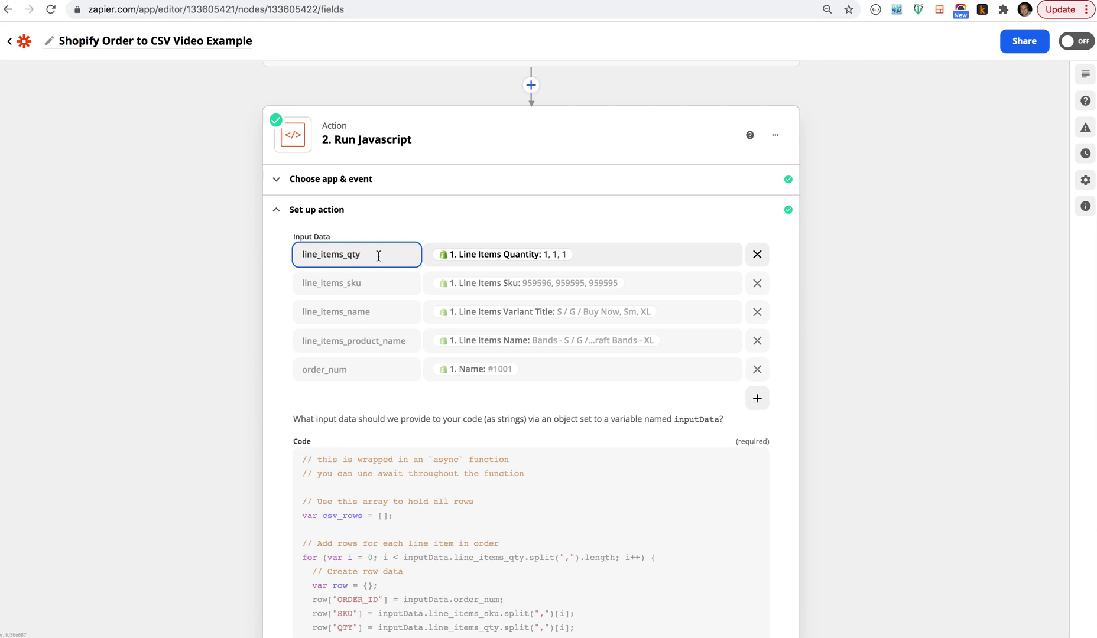
pyautogui.click(583, 253)
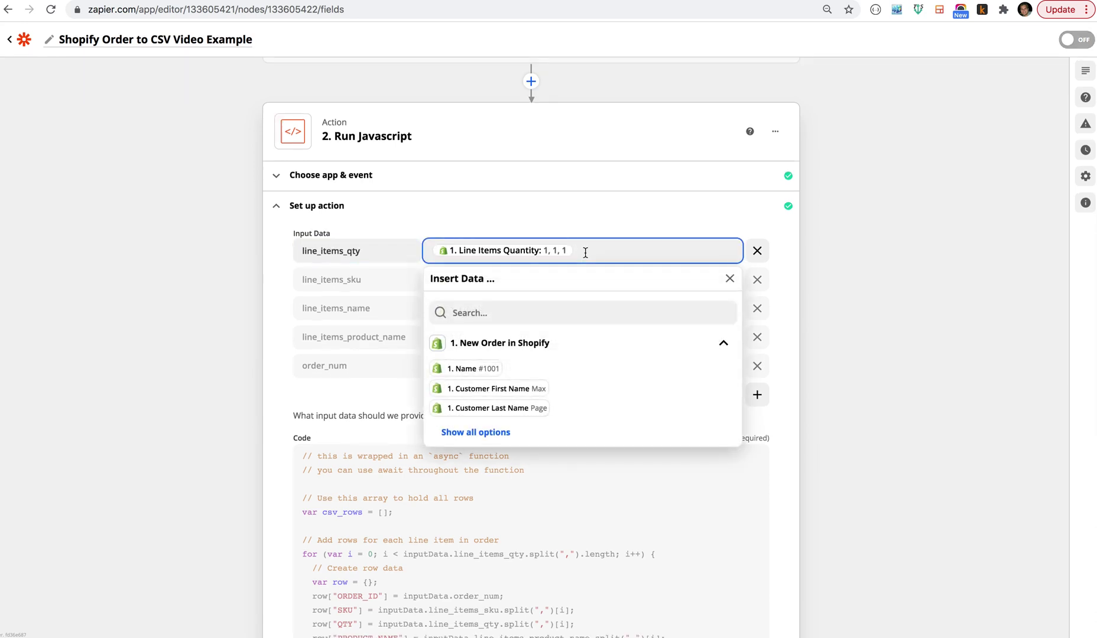
pyautogui.press('BackSpace')
pyautogui.click(558, 306)
pyautogui.write('line item')
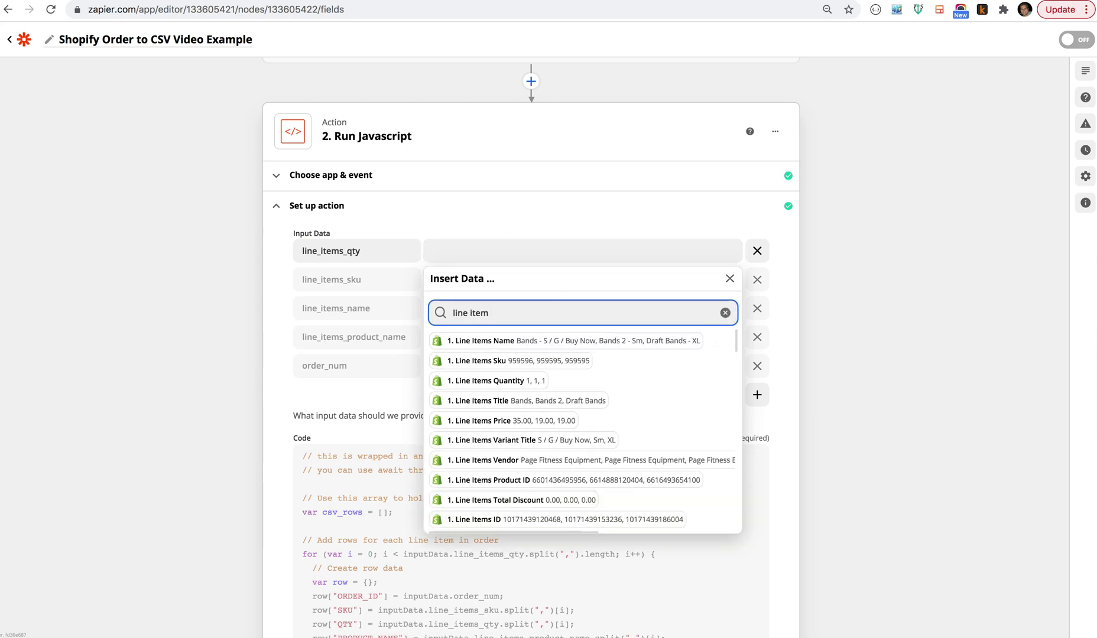
pyautogui.scroll(-2, 558, 404)
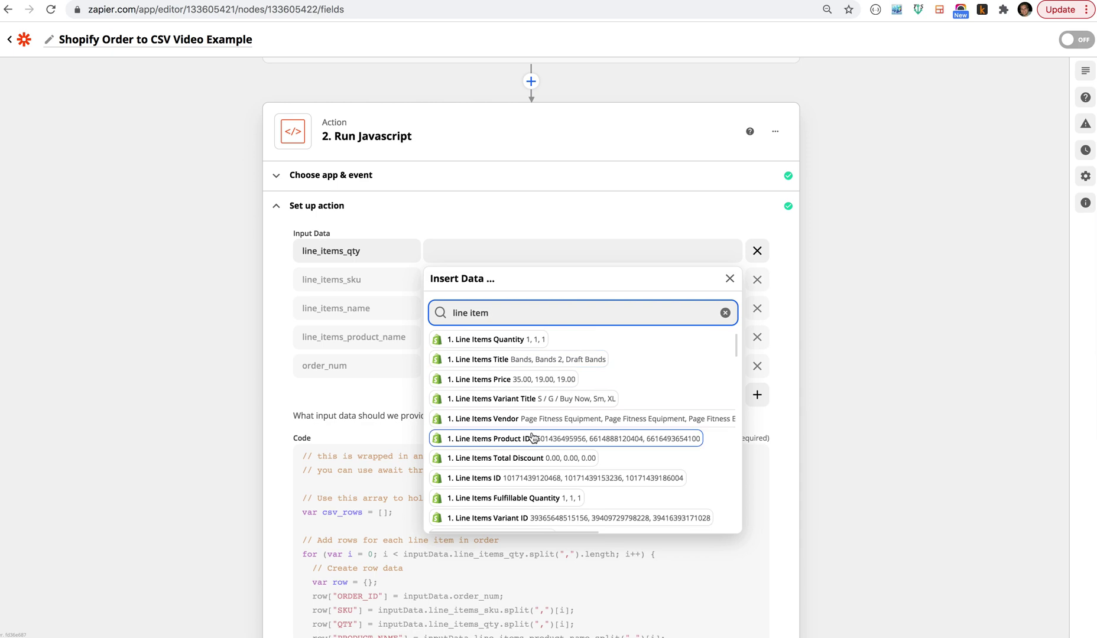
pyautogui.scroll(3, 532, 437)
pyautogui.click(490, 380)
pyautogui.click(247, 354)
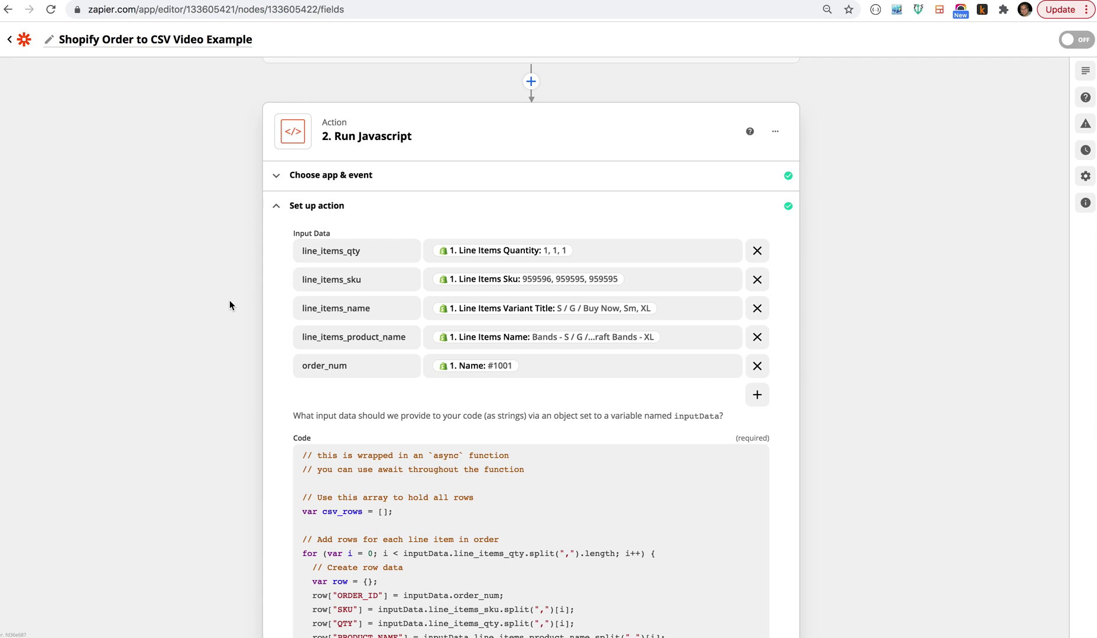
# Examine the code's csv_rows array declaration and the for loop over the order's line items
pyautogui.scroll(-3, 230, 302)
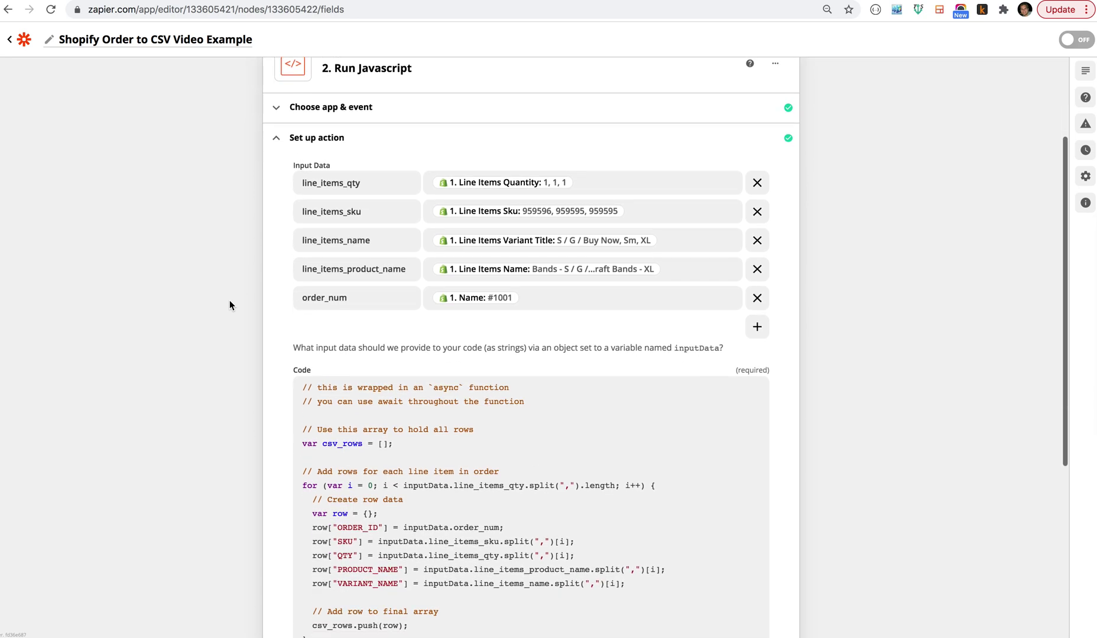
pyautogui.scroll(-3, 229, 301)
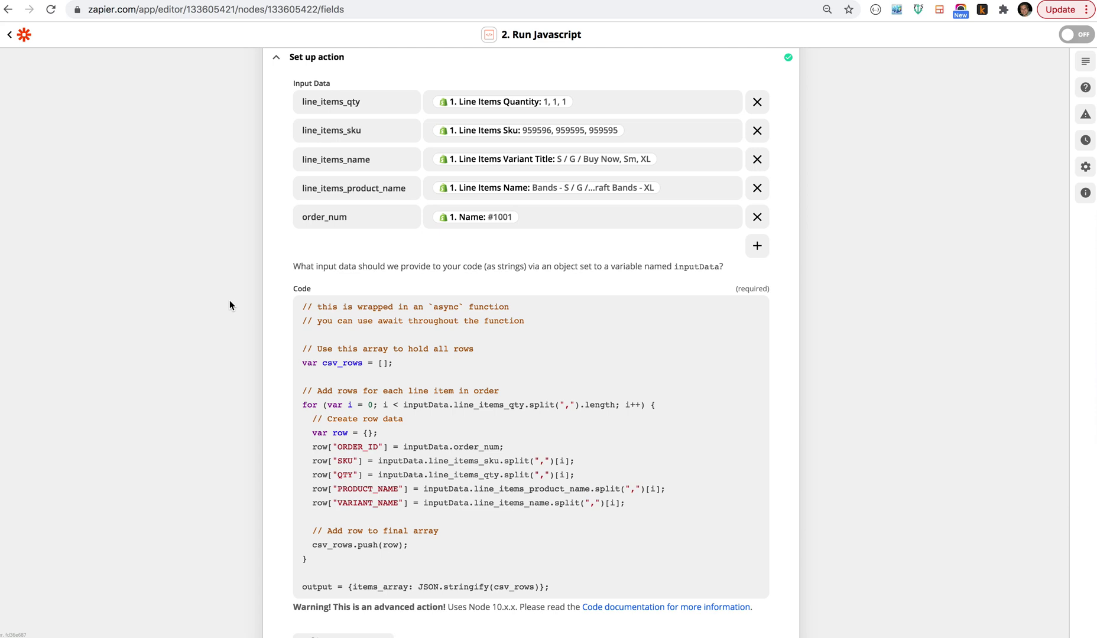
pyautogui.click(383, 364)
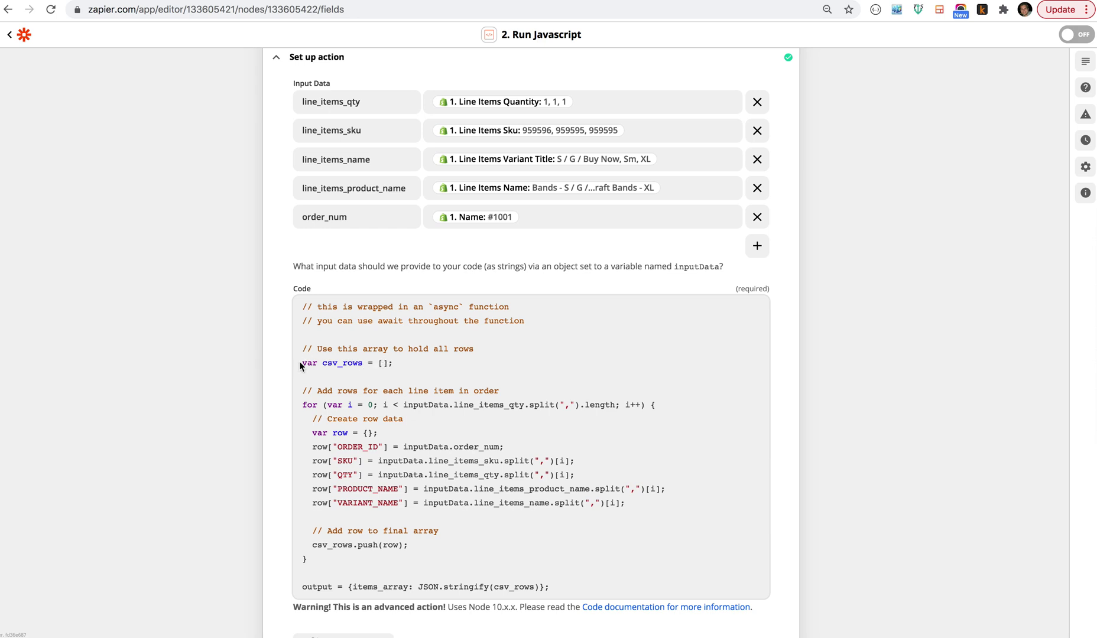
pyautogui.moveTo(322, 362); pyautogui.dragTo(403, 364)
pyautogui.click(404, 363)
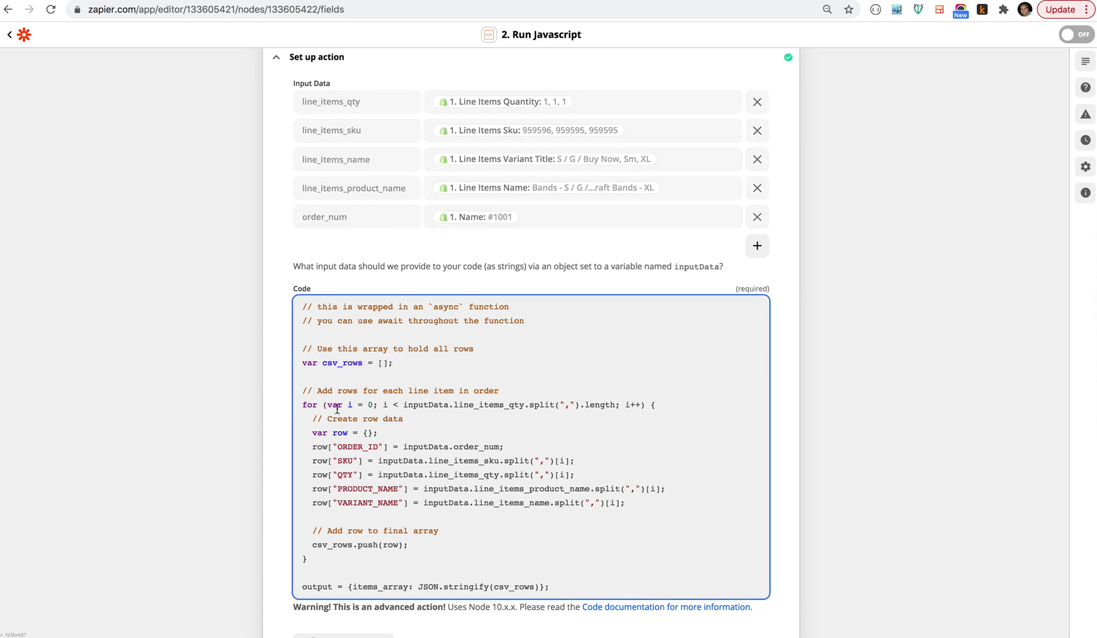
pyautogui.moveTo(301, 404); pyautogui.dragTo(577, 403)
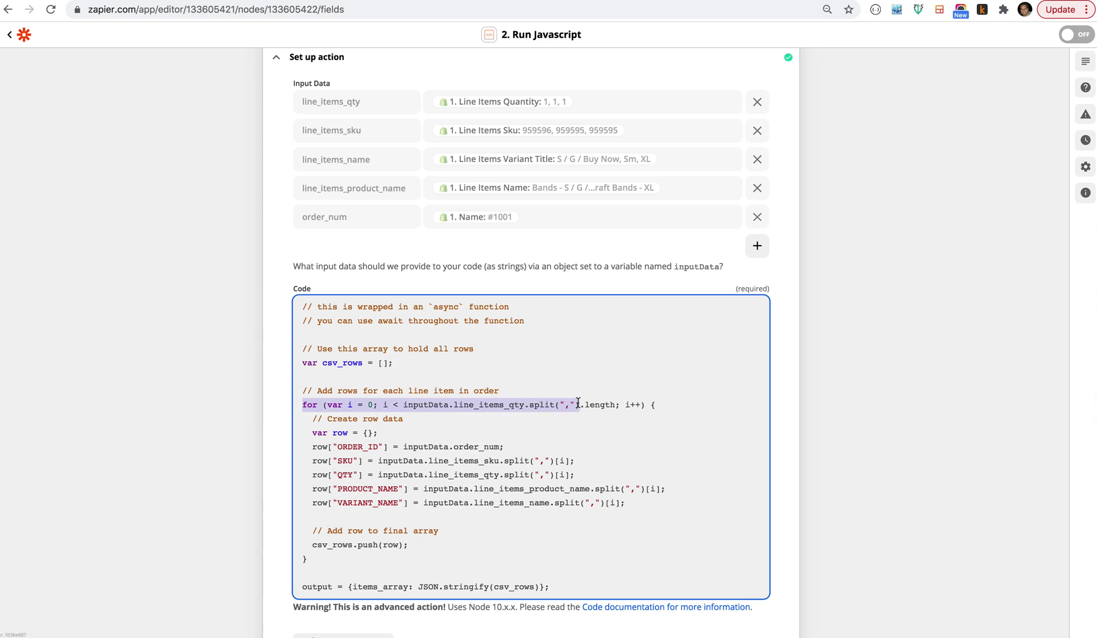
pyautogui.click(578, 403)
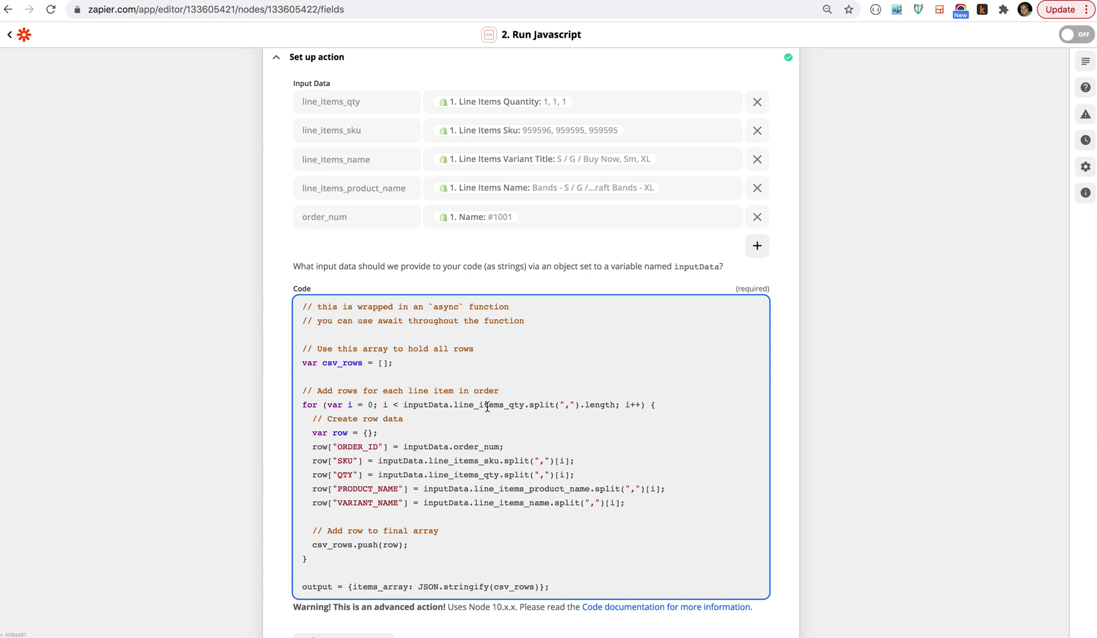
# Add an input data entry named line_item_count to the Run Javascript action
pyautogui.scroll(1, 461, 406)
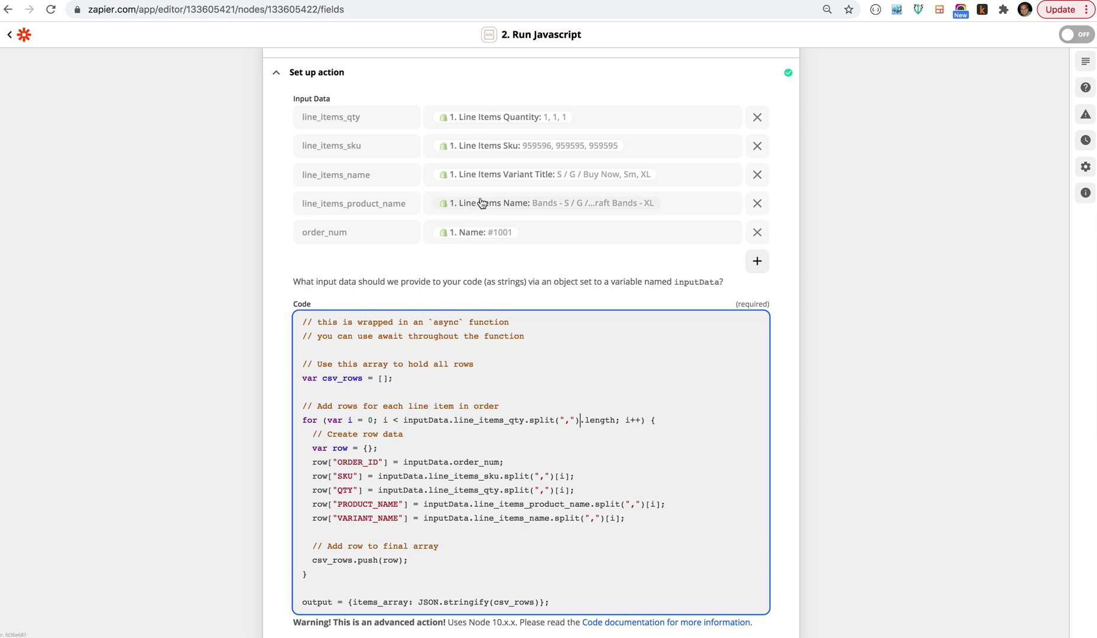
pyautogui.click(757, 260)
pyautogui.click(351, 261)
pyautogui.write('line_item_count')
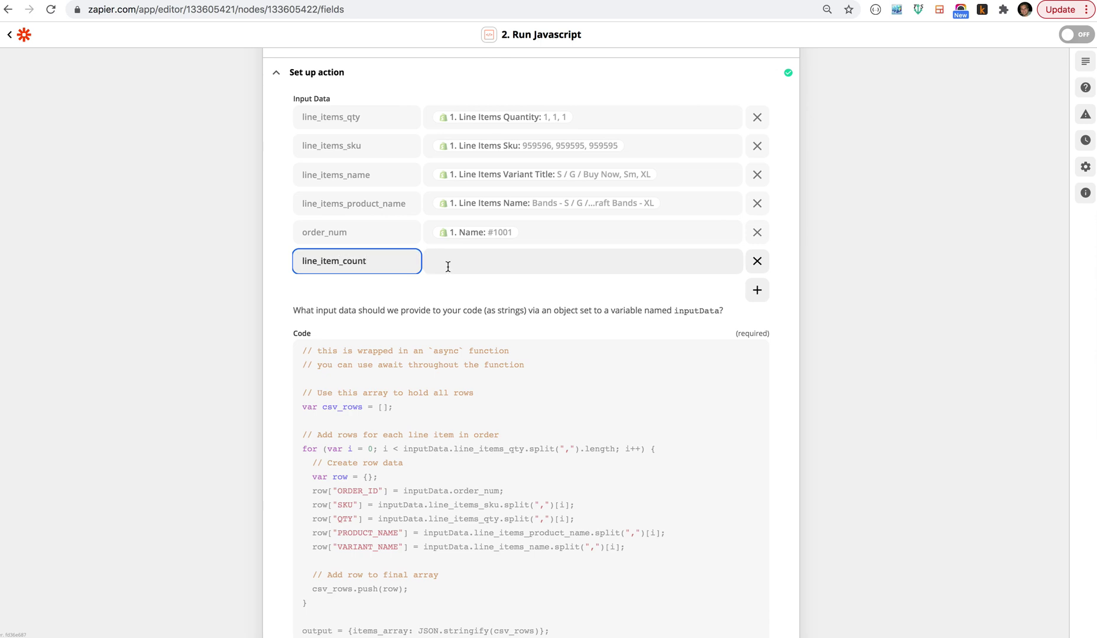
# Search the available data for "line item" to fill line_item_count, and remove that input data entry
pyautogui.click(447, 267)
pyautogui.click(501, 327)
pyautogui.write('line item')
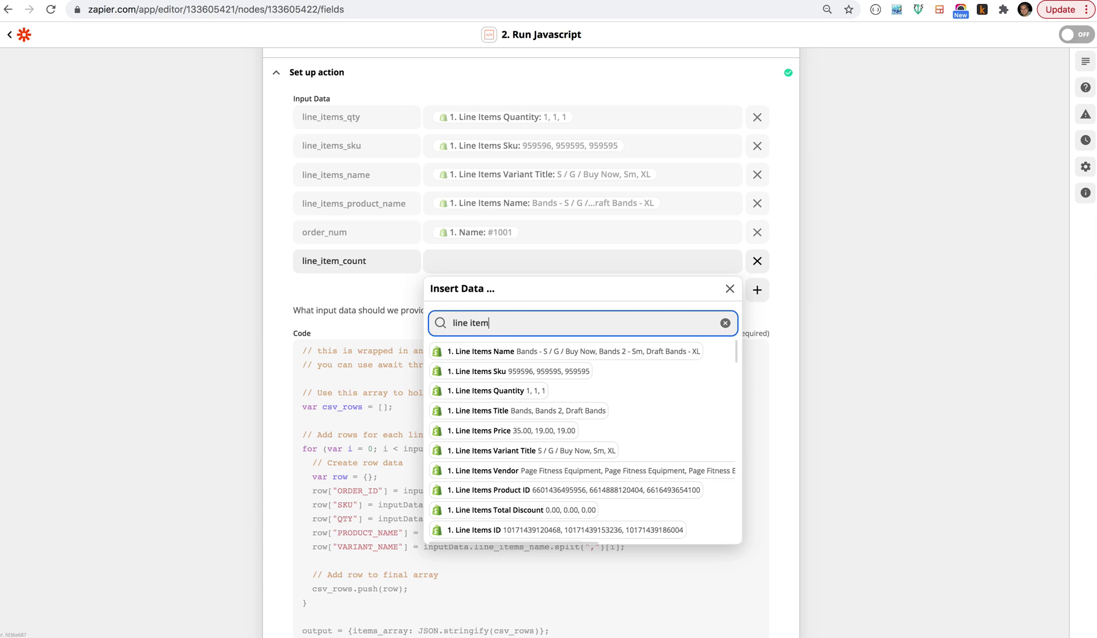
pyautogui.scroll(-3, 537, 404)
pyautogui.scroll(-8, 537, 400)
pyautogui.scroll(-6, 536, 403)
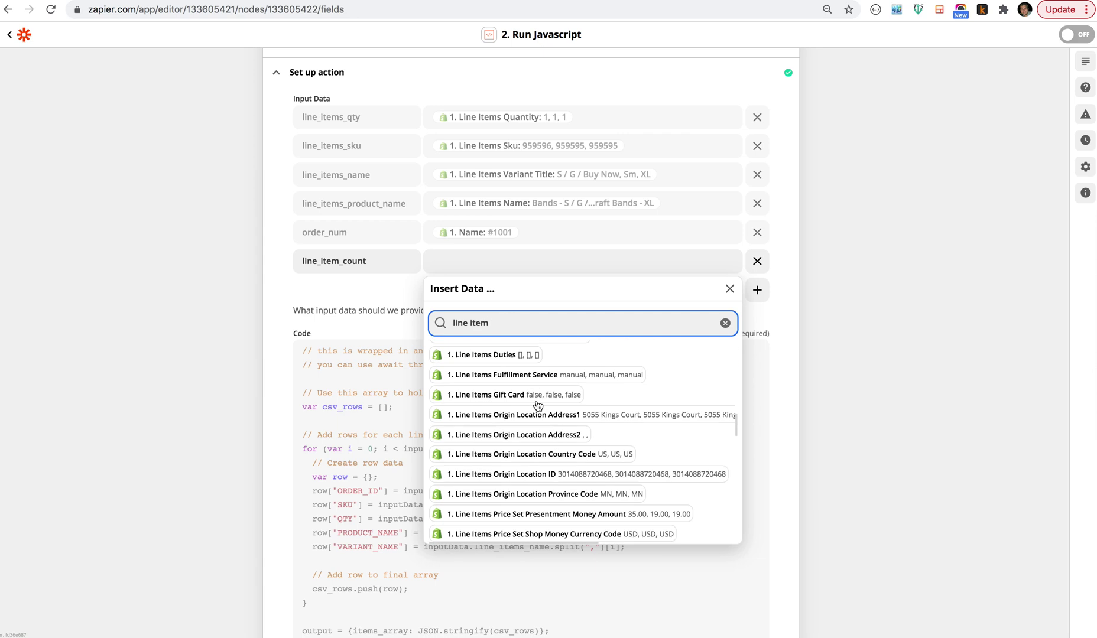
pyautogui.click(757, 261)
# Examine the for loop's header in the code, from the i = 0 start value to its stop condition
pyautogui.scroll(-1, 386, 340)
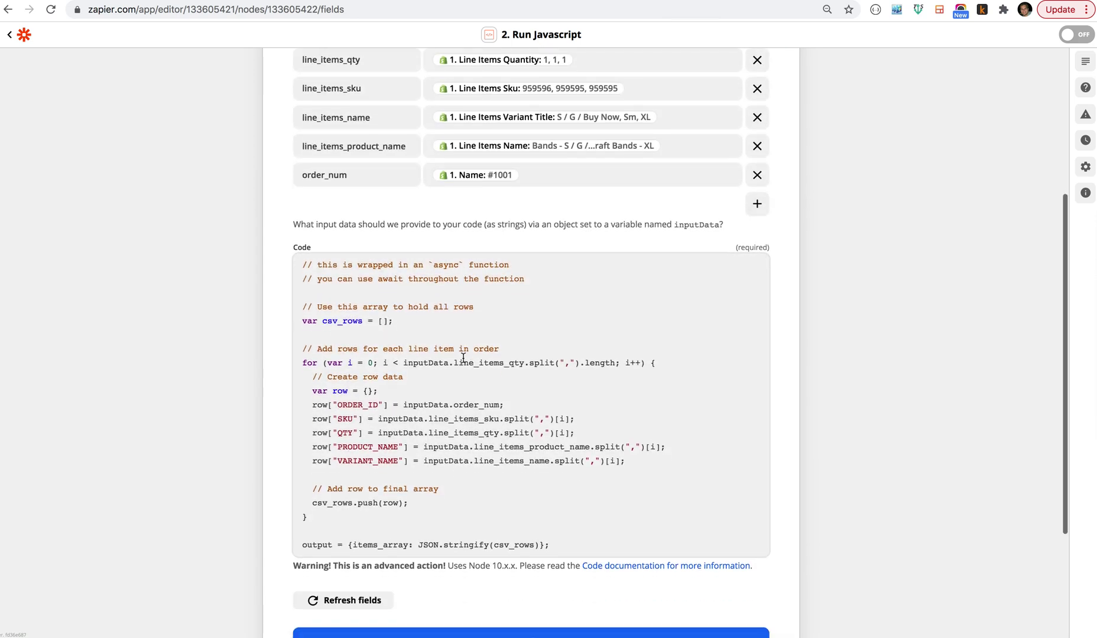
pyautogui.moveTo(404, 363); pyautogui.dragTo(611, 362)
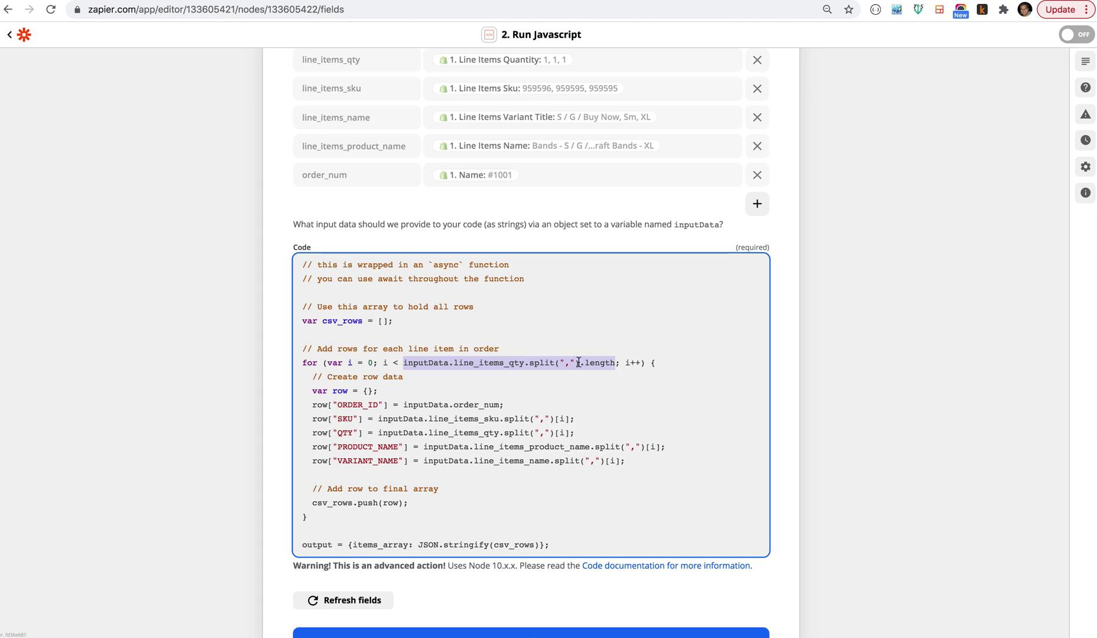
pyautogui.click(311, 348)
pyautogui.moveTo(302, 365); pyautogui.dragTo(662, 367)
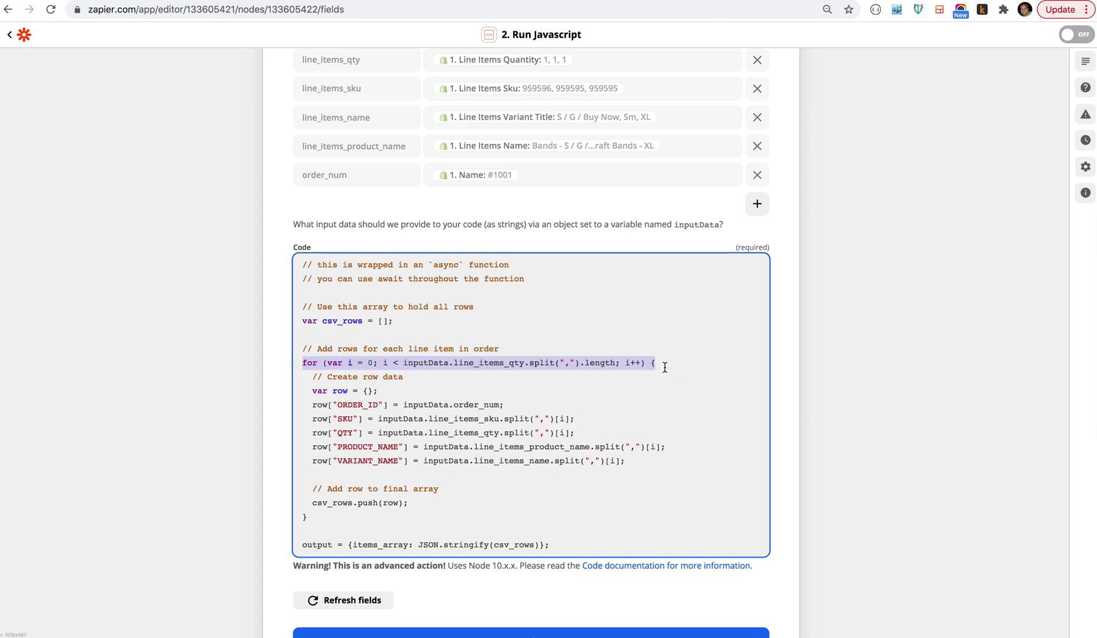
pyautogui.click(372, 354)
pyautogui.moveTo(348, 364); pyautogui.dragTo(373, 363)
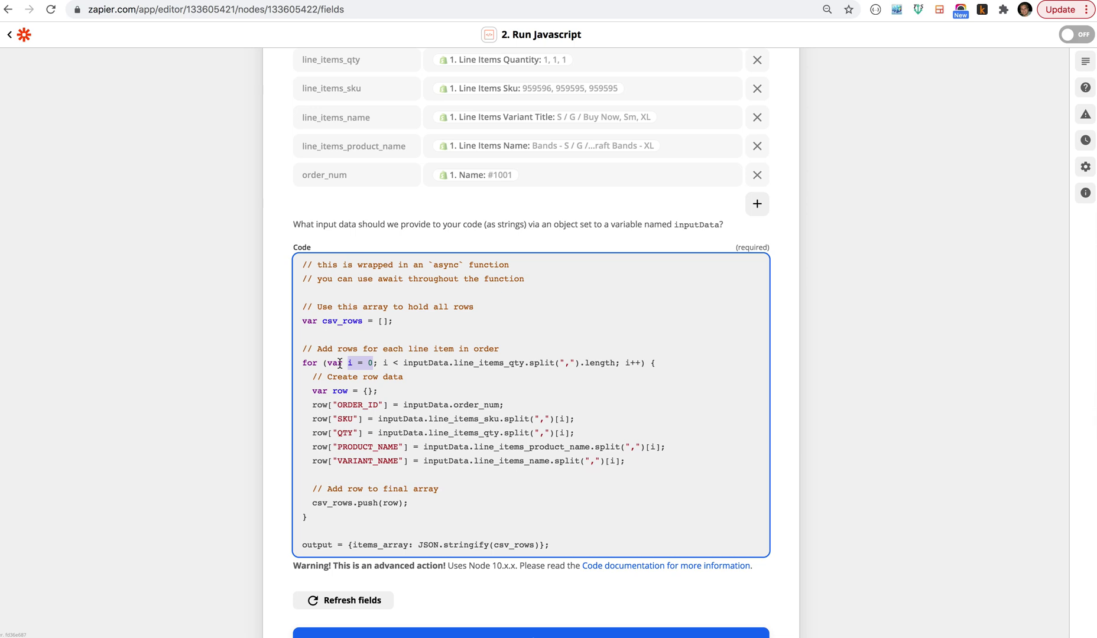
pyautogui.click(348, 362)
pyautogui.moveTo(383, 363); pyautogui.dragTo(604, 368)
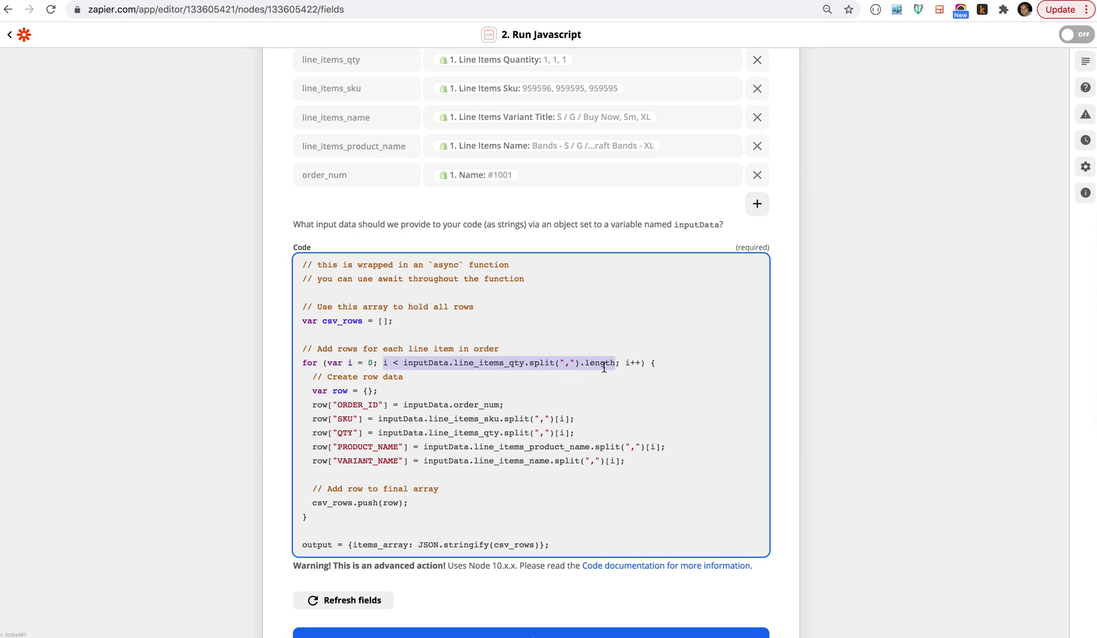
# Examine how the loop condition splits line_items_qty on commas and uses its length, comparing it with the mapped quantity input
pyautogui.doubleClick(385, 362)
pyautogui.moveTo(402, 363); pyautogui.dragTo(616, 363)
pyautogui.doubleClick(512, 363)
pyautogui.scroll(2, 505, 125)
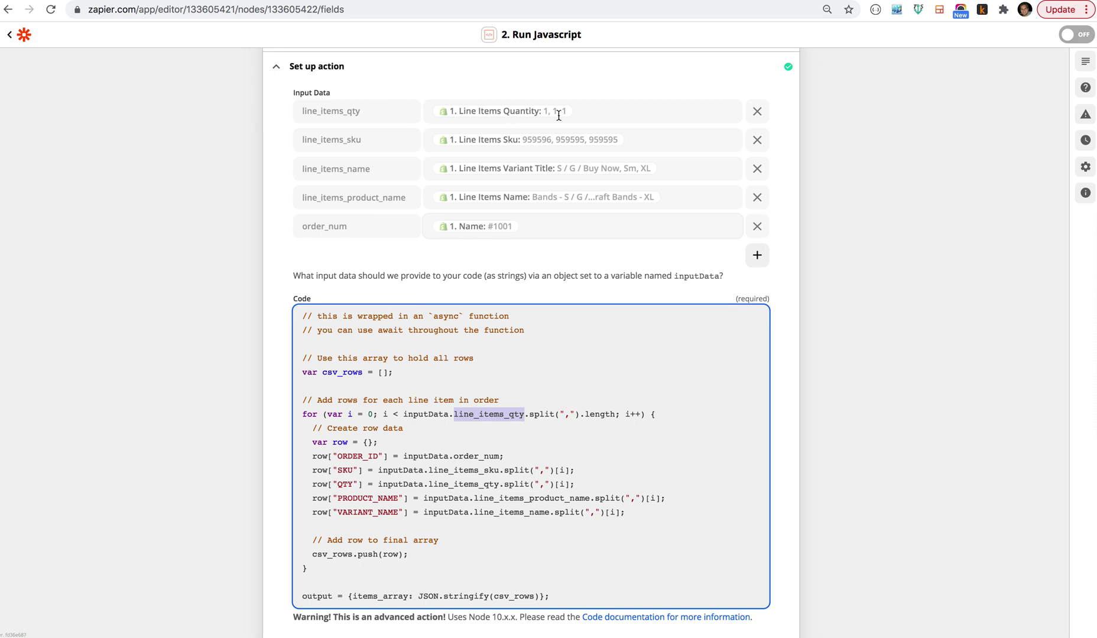
pyautogui.doubleClick(567, 419)
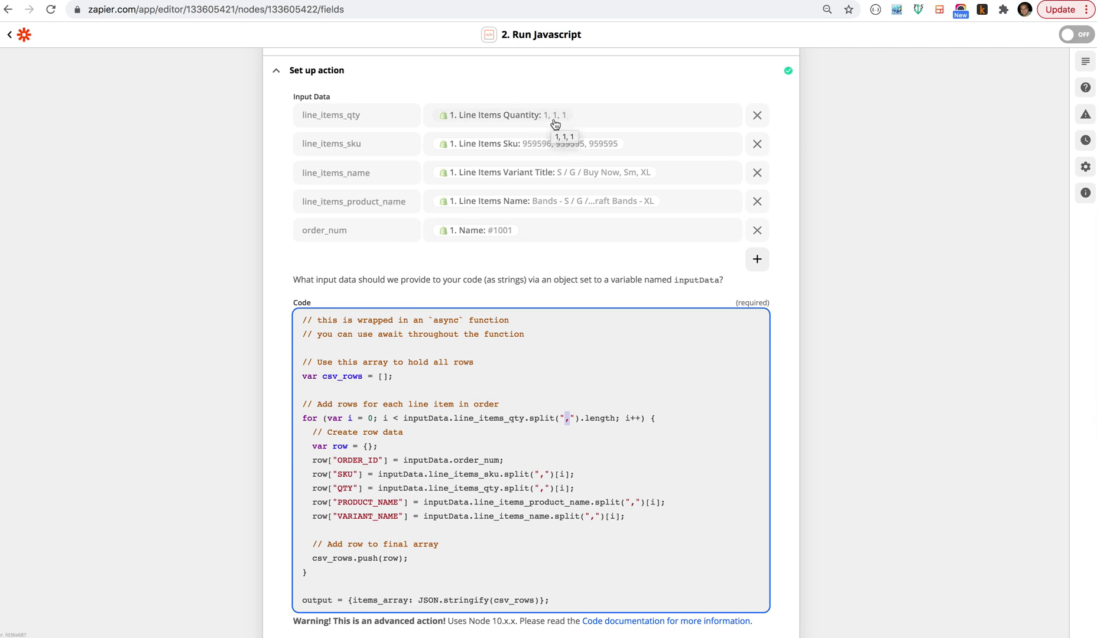
pyautogui.doubleClick(596, 418)
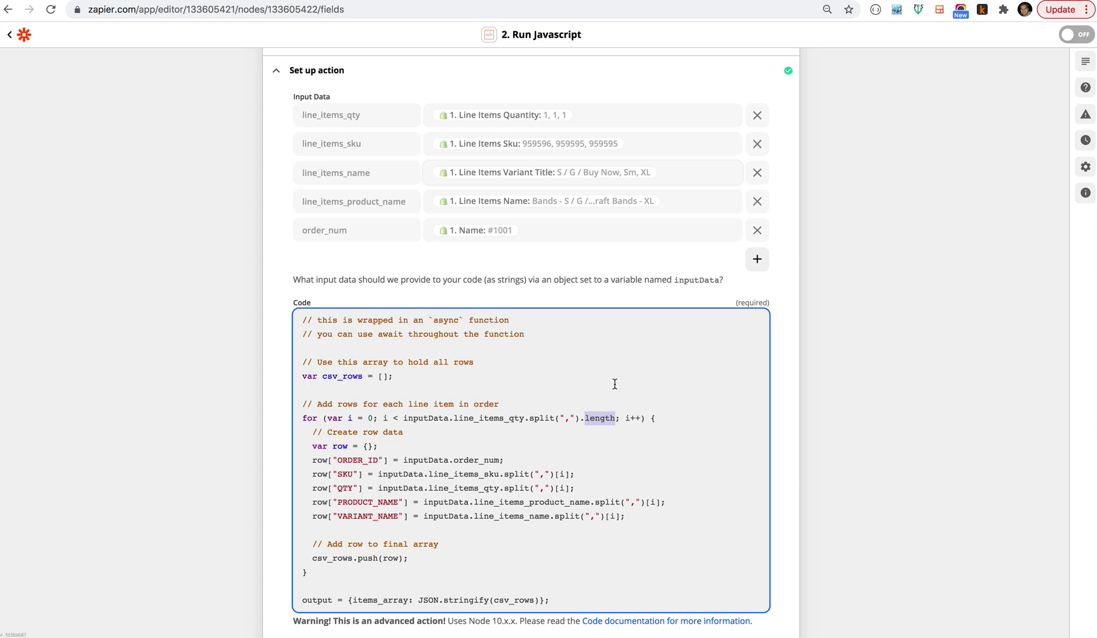
pyautogui.moveTo(383, 419); pyautogui.dragTo(613, 422)
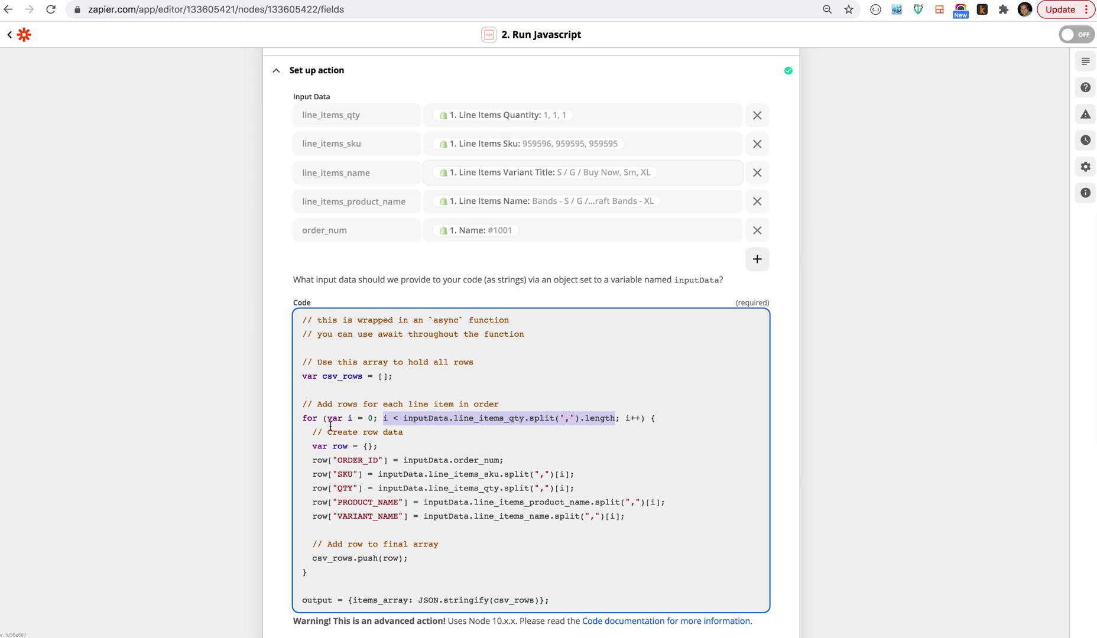
# Examine the loop's i++ increment in relation to its start value and stop condition
pyautogui.moveTo(626, 419); pyautogui.dragTo(639, 418)
pyautogui.doubleClick(351, 418)
pyautogui.doubleClick(637, 418)
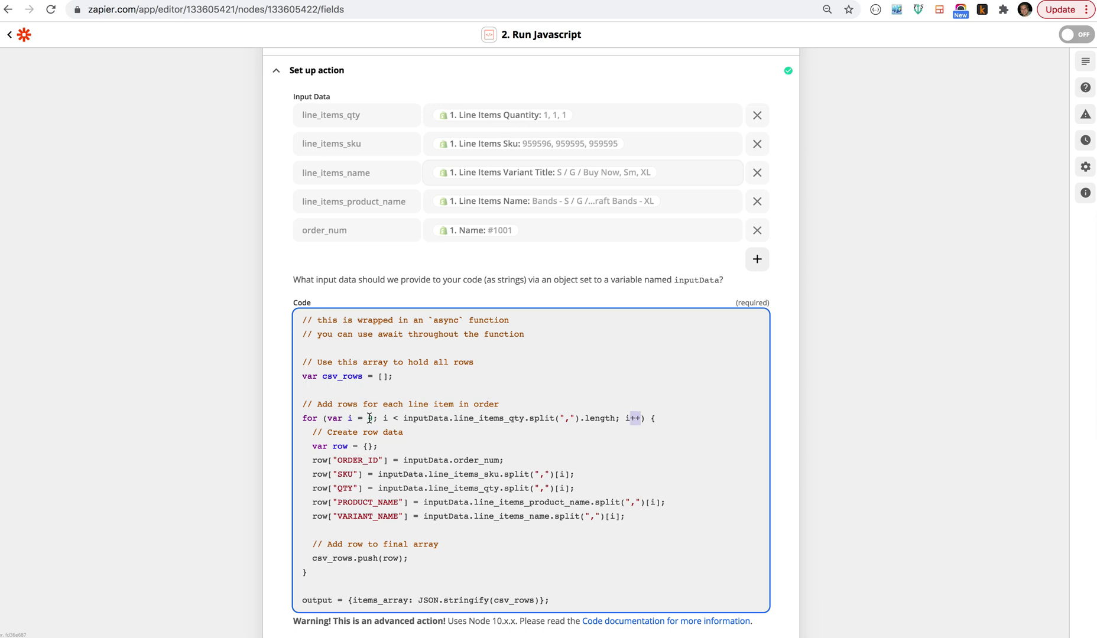
pyautogui.click(478, 419)
pyautogui.moveTo(626, 420); pyautogui.dragTo(641, 419)
pyautogui.moveTo(378, 418); pyautogui.dragTo(446, 418)
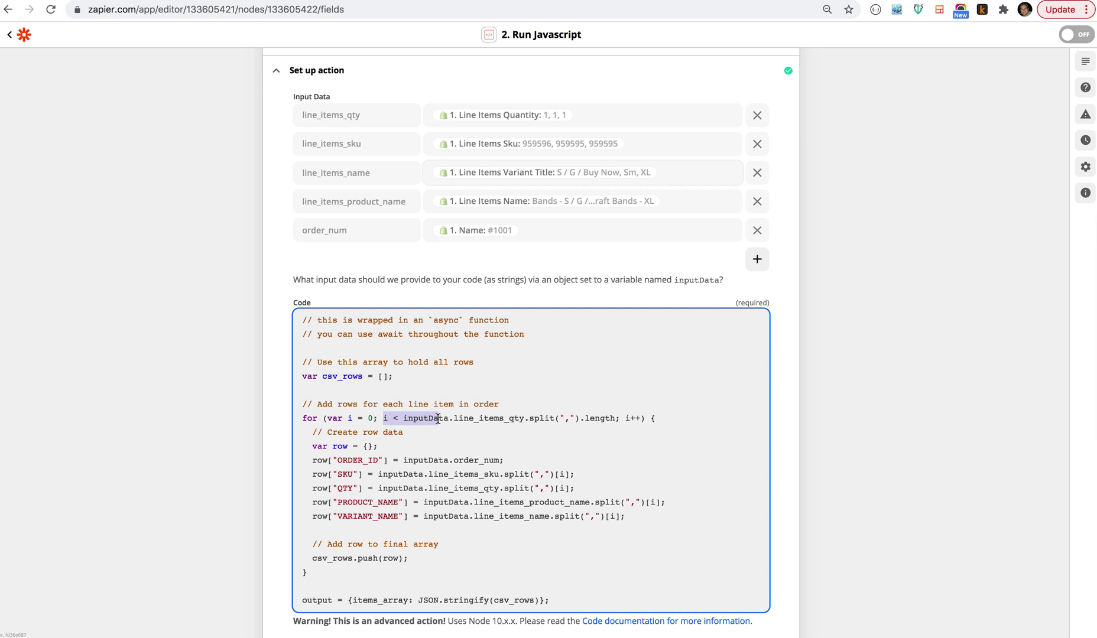
pyautogui.click(438, 418)
# Examine the row object declaration and its ORDER_ID, SKU, QTY, PRODUCT_NAME and VARIANT_NAME column keys
pyautogui.scroll(-3, 438, 418)
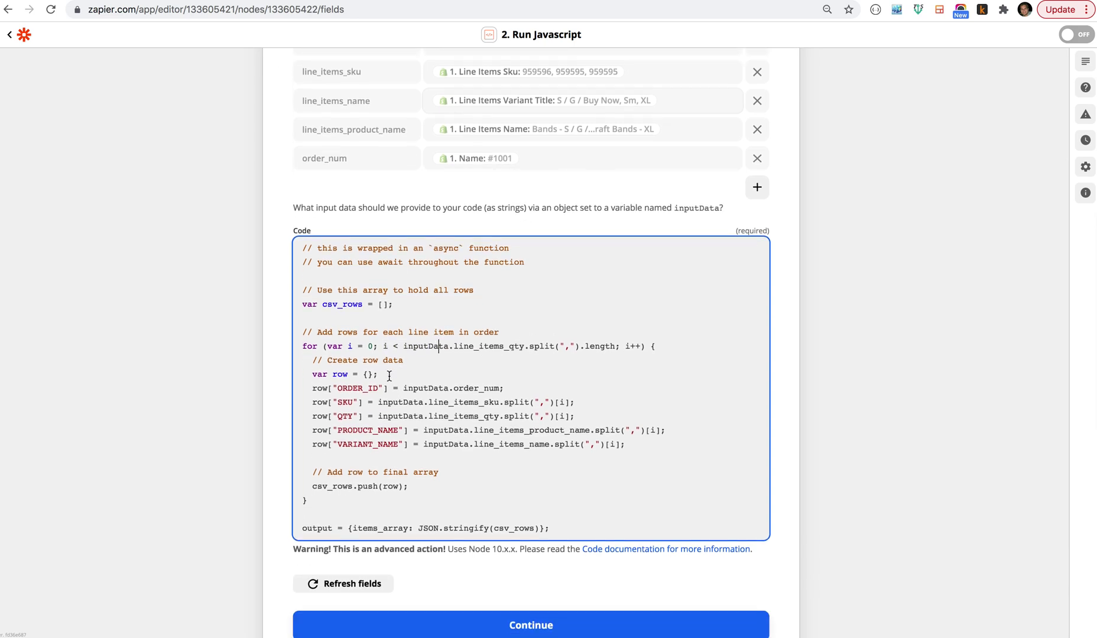
pyautogui.moveTo(389, 375); pyautogui.dragTo(308, 382)
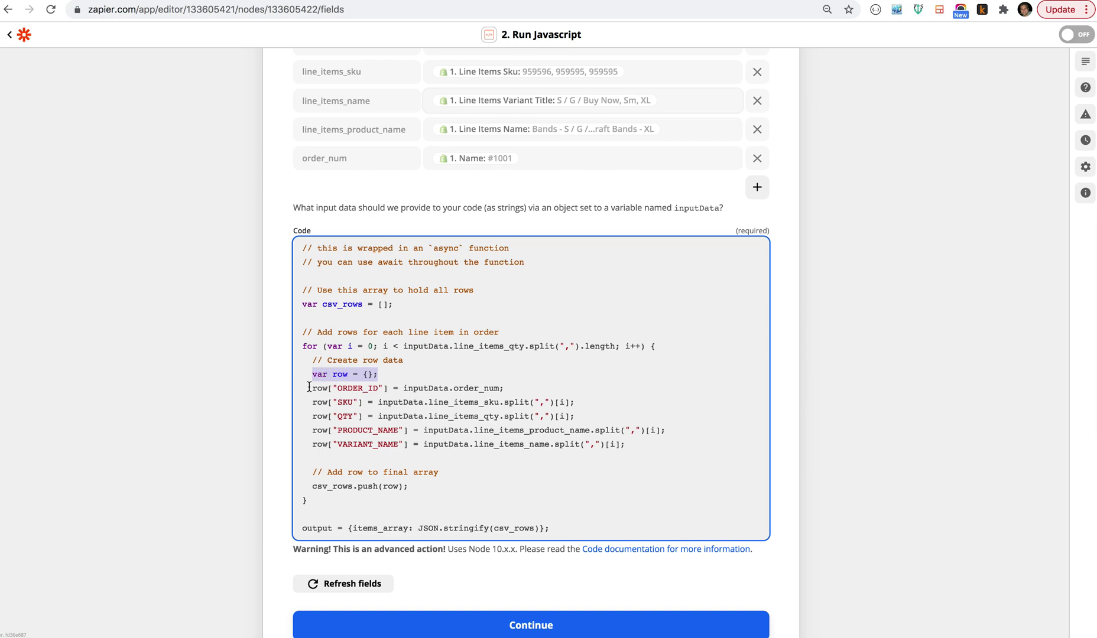
pyautogui.scroll(-2, 355, 364)
pyautogui.click(351, 347)
pyautogui.doubleClick(351, 348)
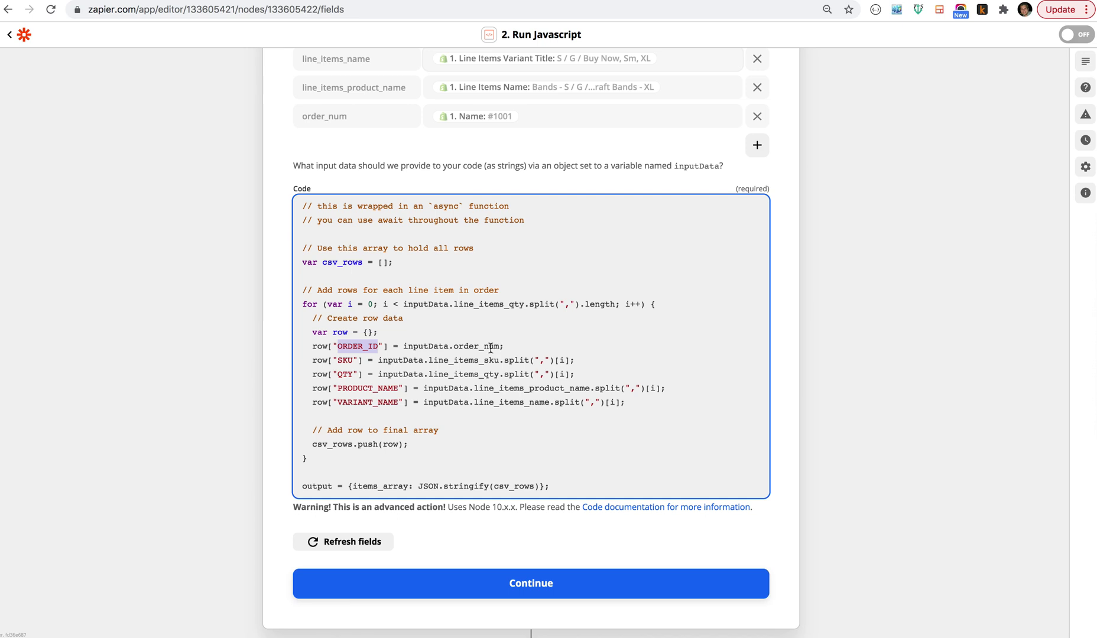
pyautogui.doubleClick(371, 348)
pyautogui.doubleClick(345, 360)
pyautogui.doubleClick(346, 374)
pyautogui.doubleClick(349, 385)
pyautogui.doubleClick(353, 402)
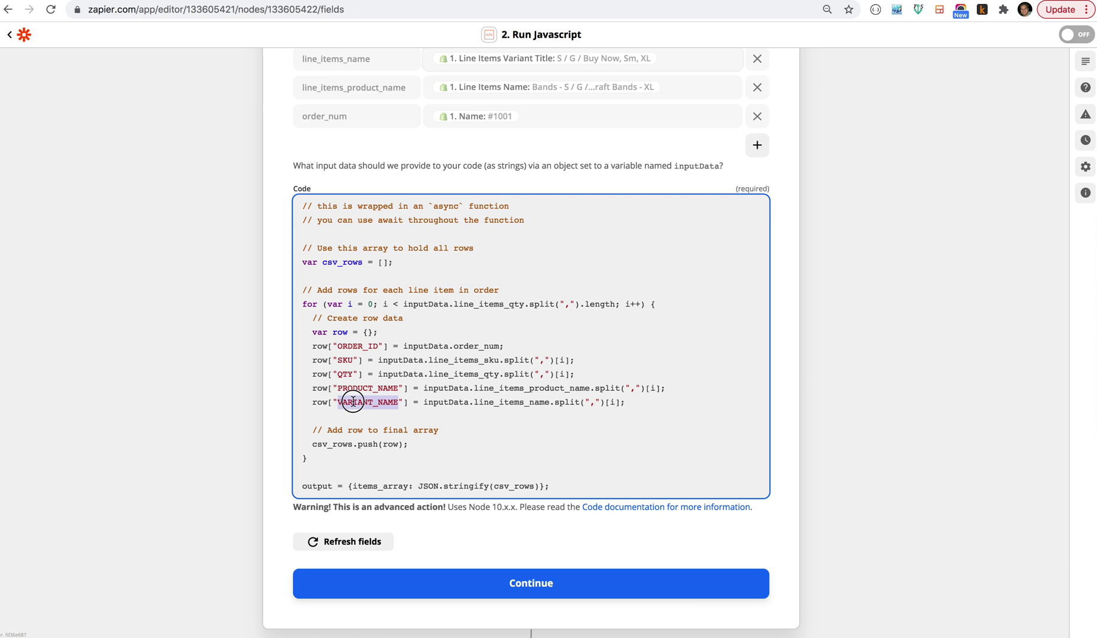
# Trace the ORDER_ID value inputData.order_num back to the order_num entry in the input data
pyautogui.click(405, 348)
pyautogui.doubleClick(358, 347)
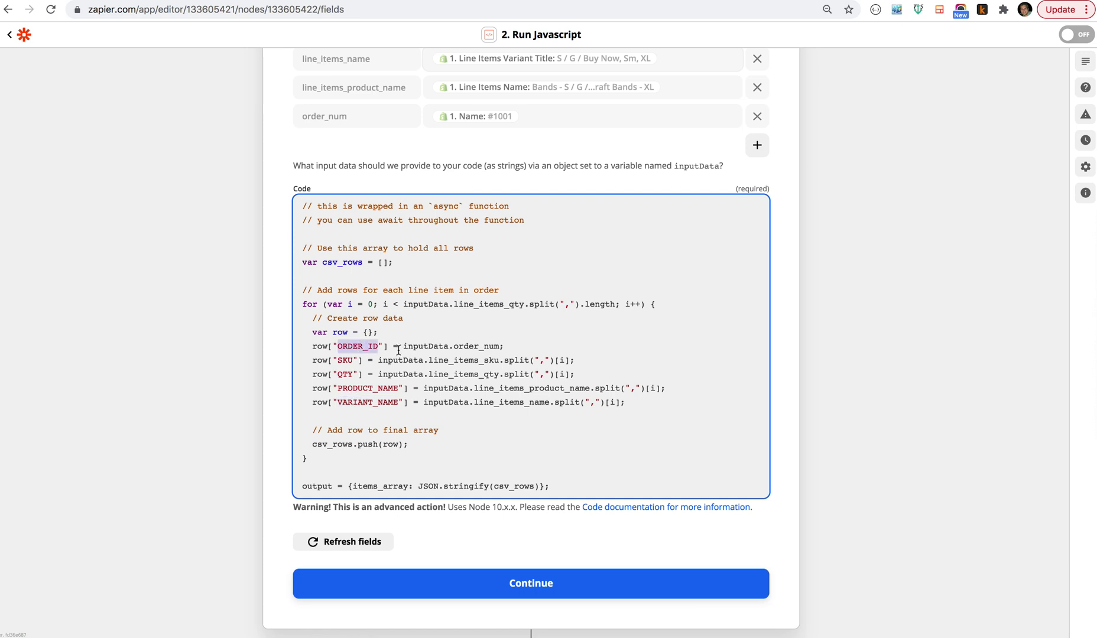
pyautogui.moveTo(404, 349); pyautogui.dragTo(495, 348)
pyautogui.scroll(2, 495, 349)
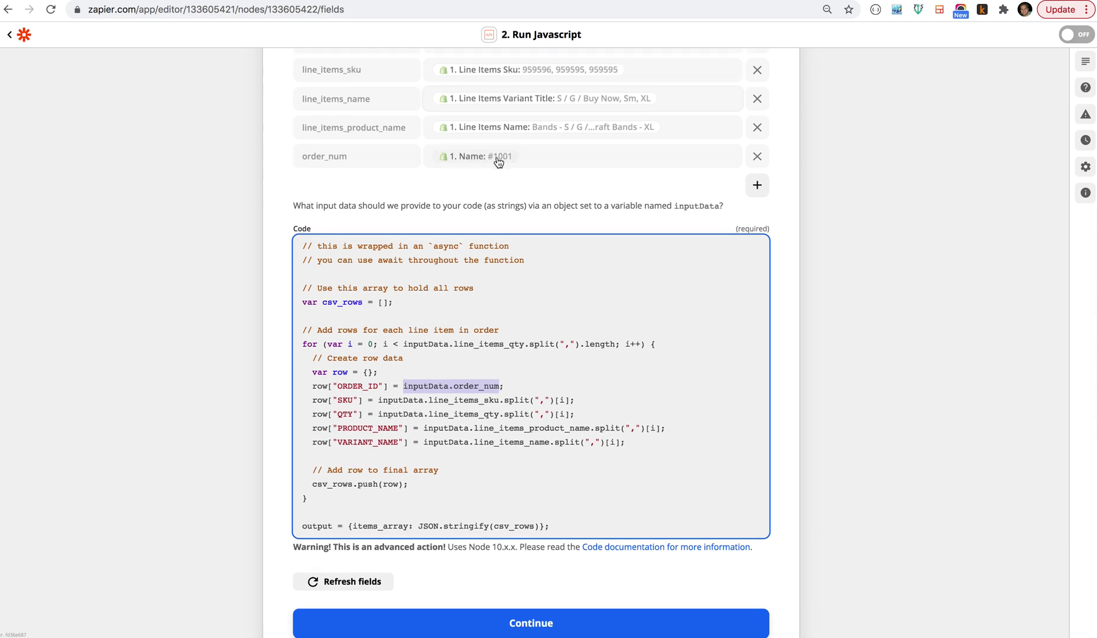
pyautogui.doubleClick(461, 387)
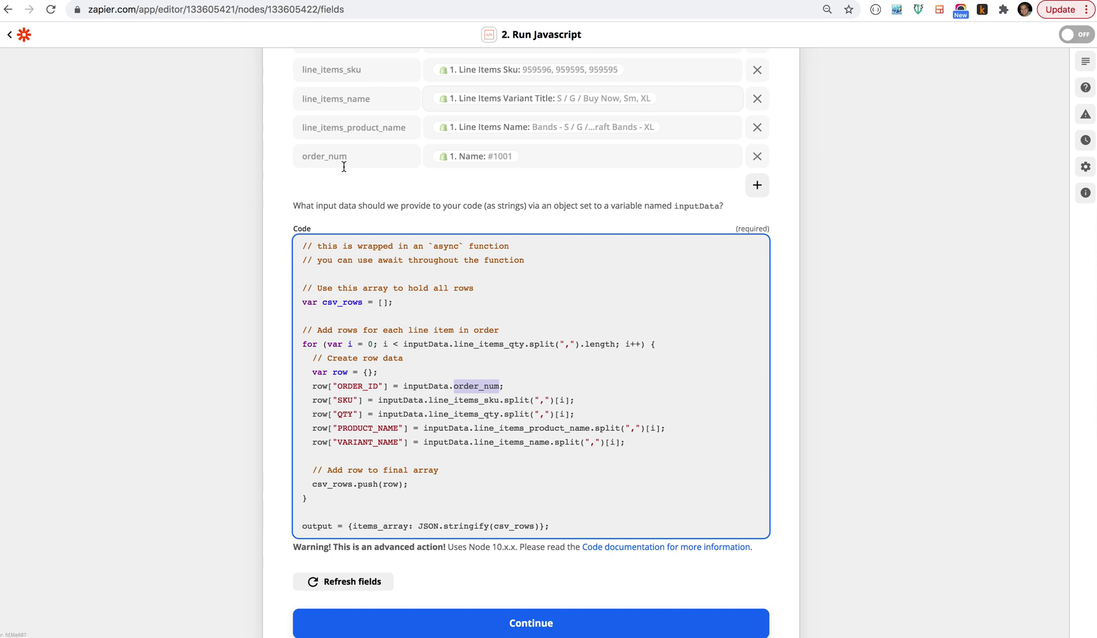
pyautogui.scroll(4, 337, 155)
pyautogui.click(418, 465)
pyautogui.doubleClick(419, 465)
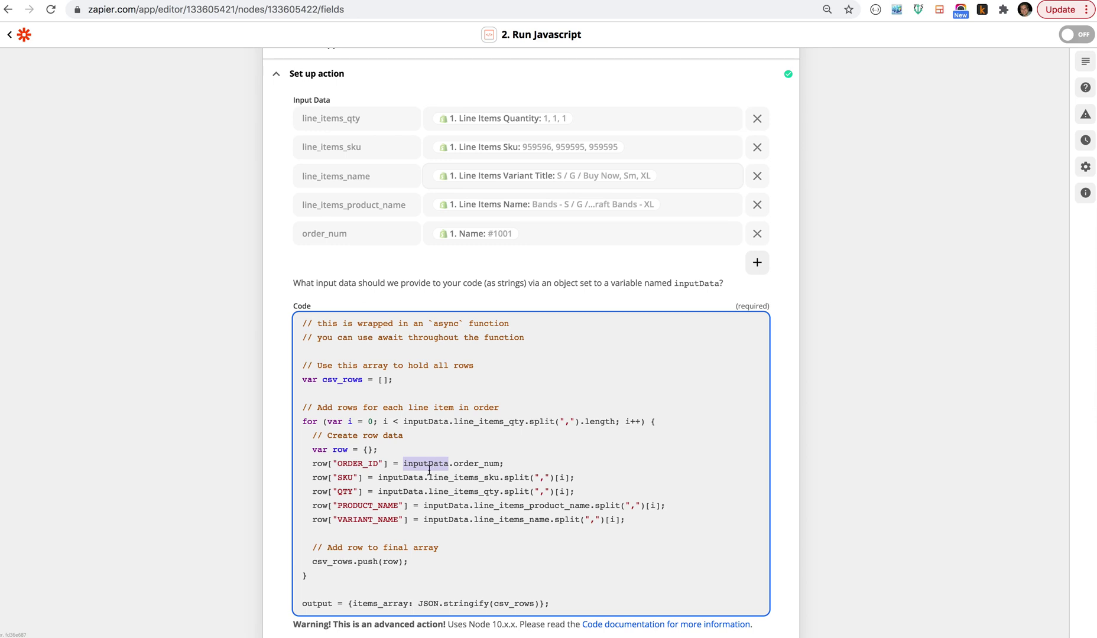
pyautogui.doubleClick(466, 464)
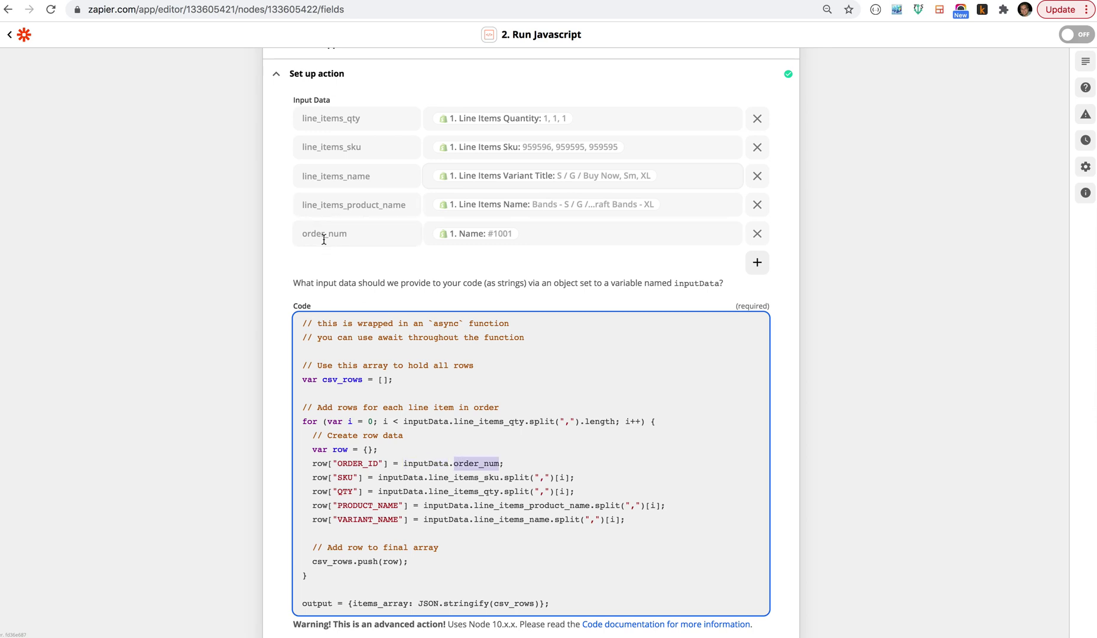
# Examine how the SKU value is read from inputData.line_items_sku and split on commas, comparing it with the mapped SKU input
pyautogui.scroll(-1, 318, 258)
pyautogui.scroll(-1, 318, 254)
pyautogui.doubleClick(389, 468)
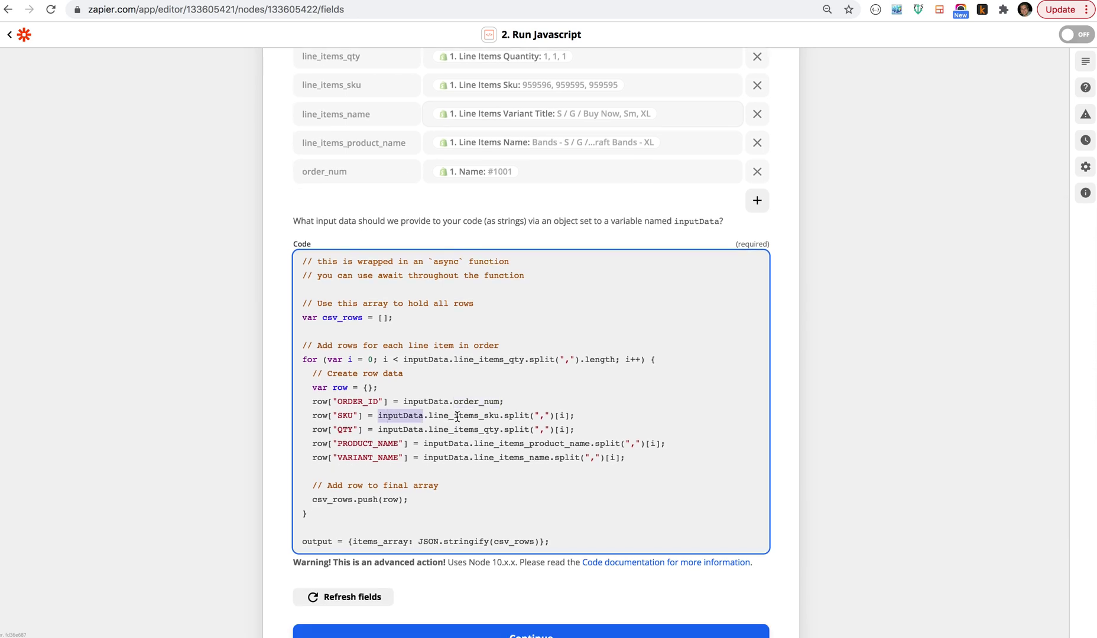
pyautogui.scroll(1, 399, 393)
pyautogui.scroll(1, 399, 392)
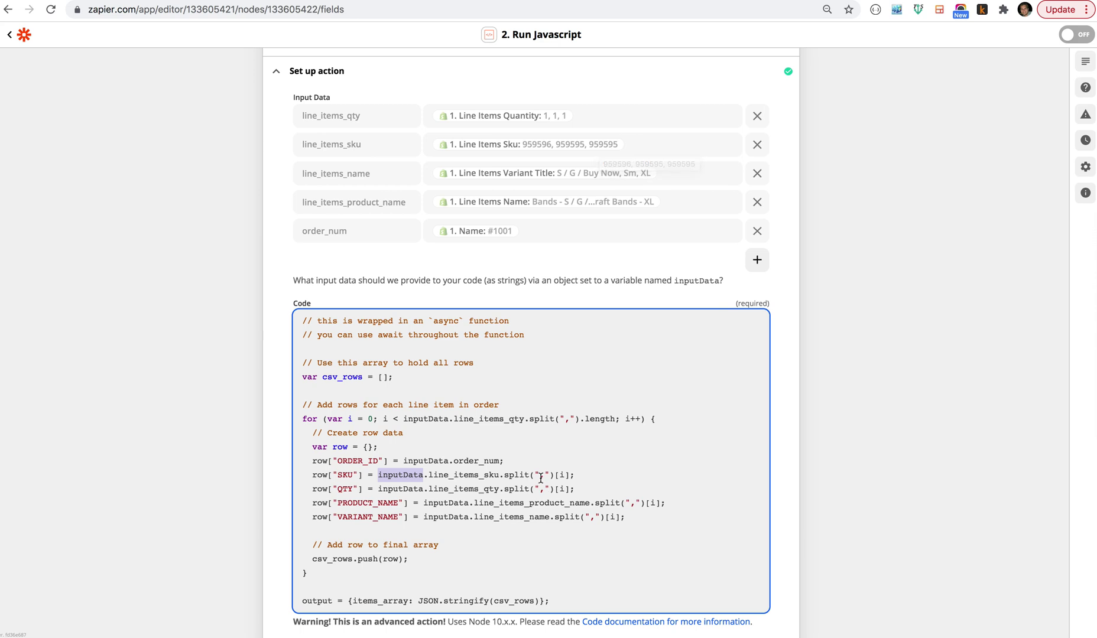
pyautogui.doubleClick(478, 476)
pyautogui.moveTo(503, 476); pyautogui.dragTo(571, 475)
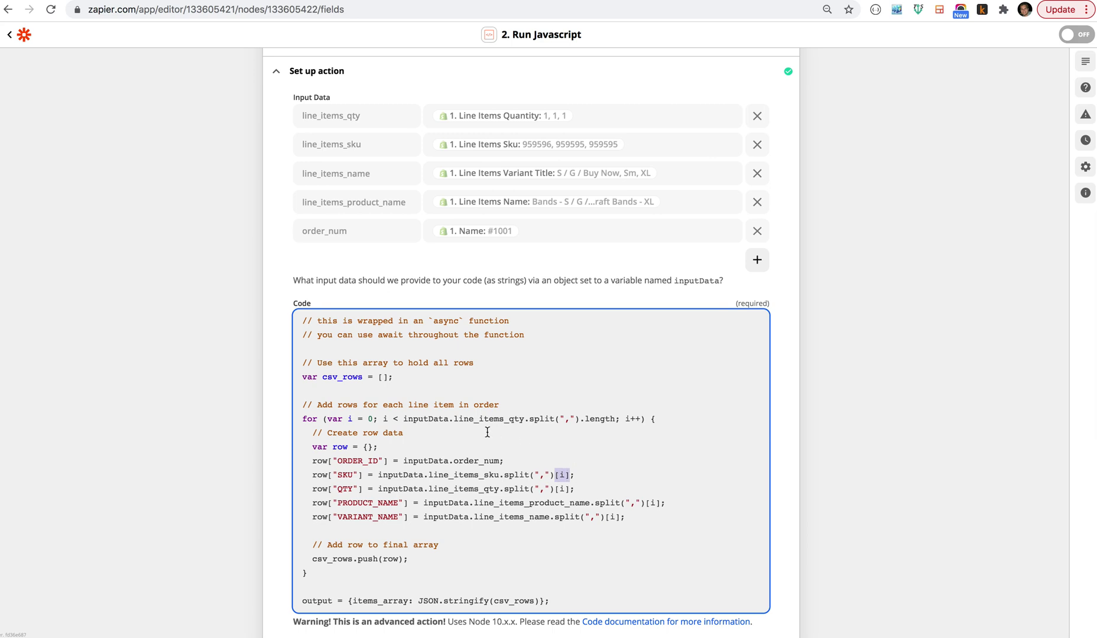
# Examine the [i] index used to pick each item's SKU, QTY, PRODUCT_NAME and VARIANT_NAME values
pyautogui.click(559, 475)
pyautogui.click(368, 419)
pyautogui.doubleClick(562, 475)
pyautogui.doubleClick(562, 489)
pyautogui.doubleClick(654, 503)
pyautogui.doubleClick(613, 518)
pyautogui.doubleClick(562, 475)
pyautogui.doubleClick(562, 489)
pyautogui.doubleClick(652, 504)
# Examine how each row is pushed into csv_rows and how the output line stringifies that array as items_array
pyautogui.scroll(-1, 470, 509)
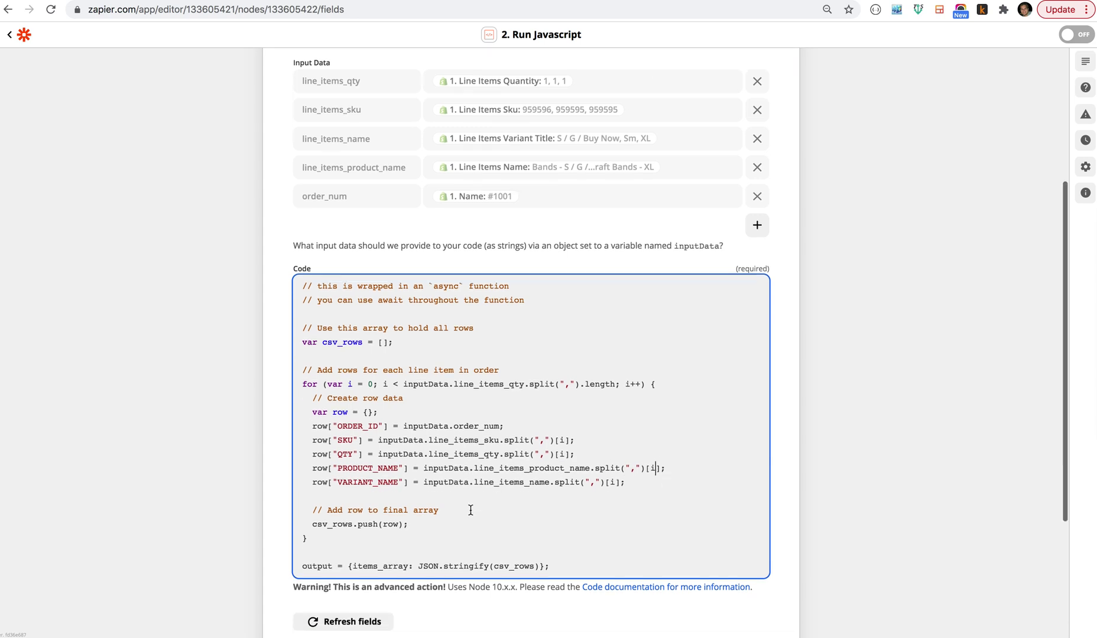
pyautogui.moveTo(407, 523); pyautogui.dragTo(311, 524)
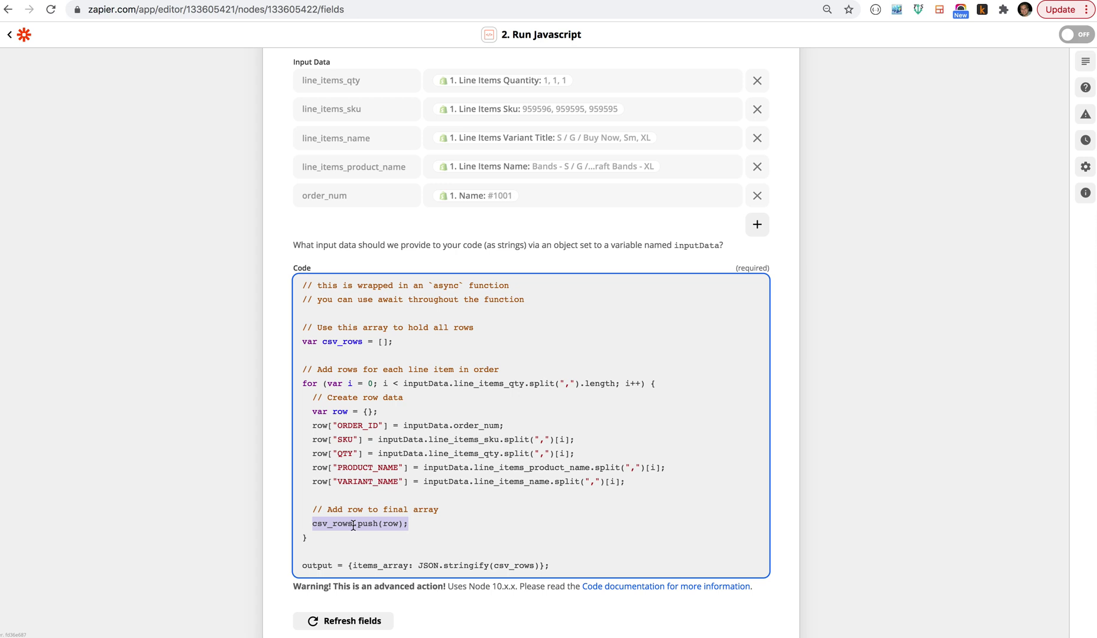
pyautogui.doubleClick(341, 342)
pyautogui.scroll(-3, 454, 481)
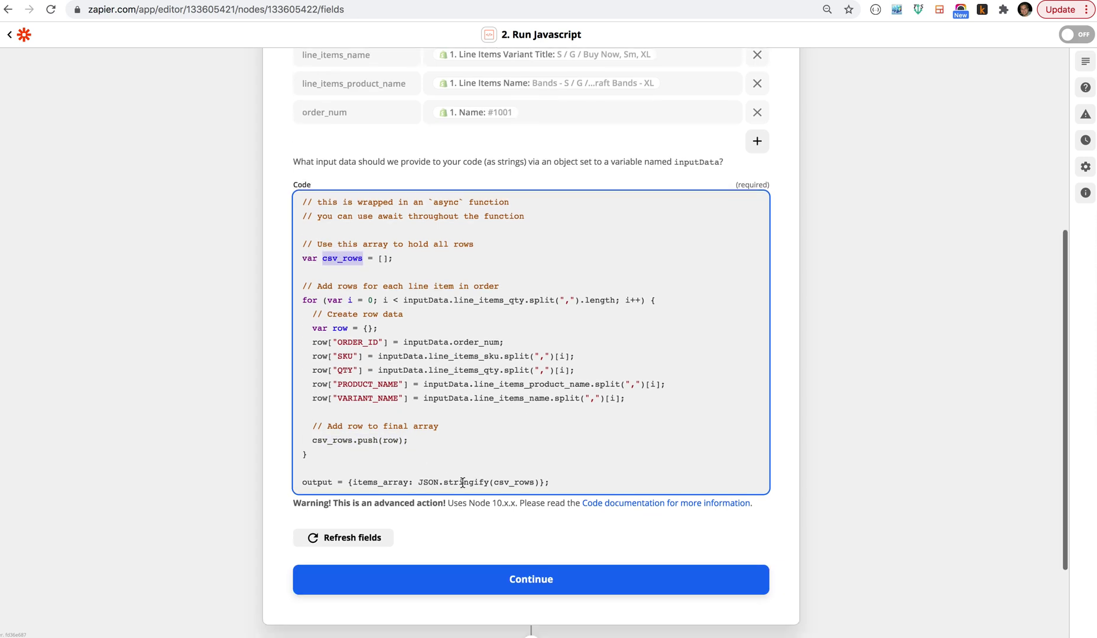
pyautogui.doubleClick(499, 481)
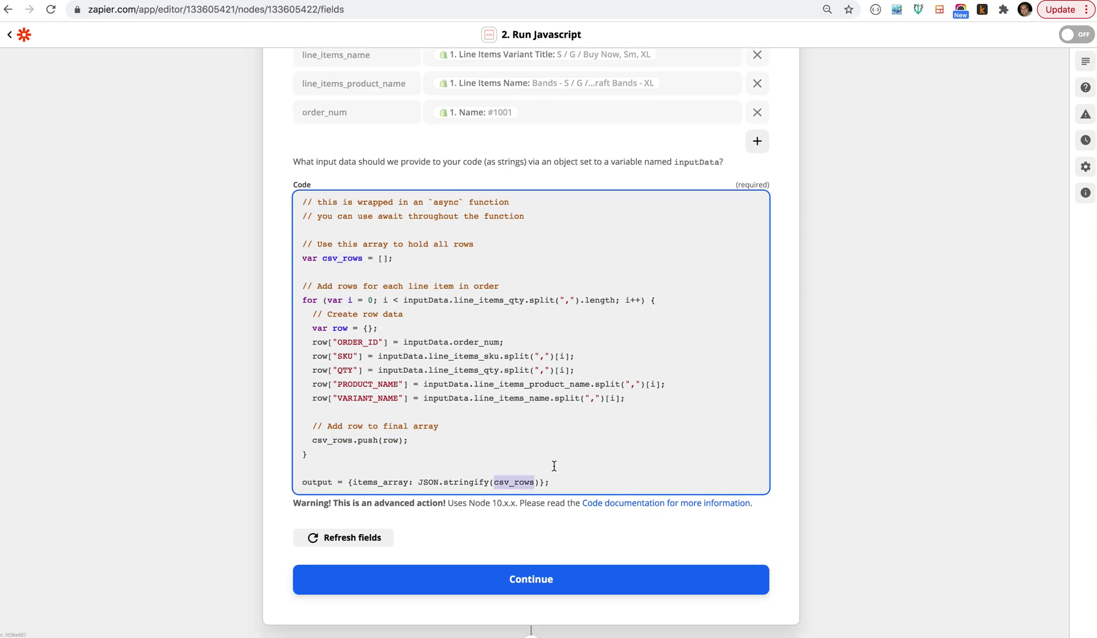
pyautogui.moveTo(417, 482); pyautogui.dragTo(539, 482)
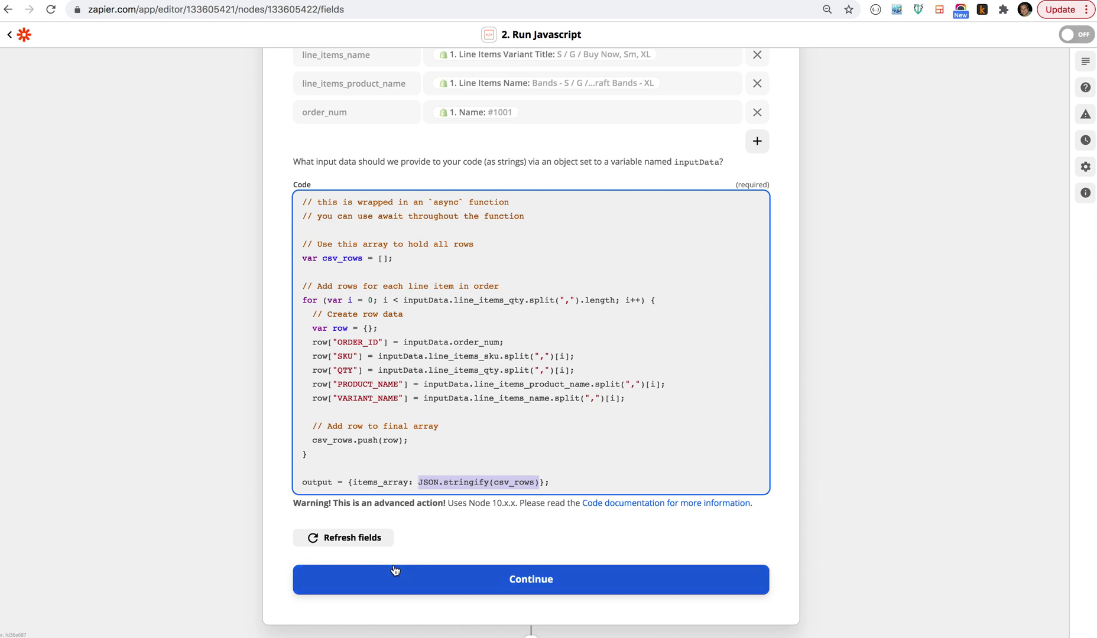
# Continue to the Run Javascript action's test, retest it, and review the rows in the returned items_array
pyautogui.click(360, 580)
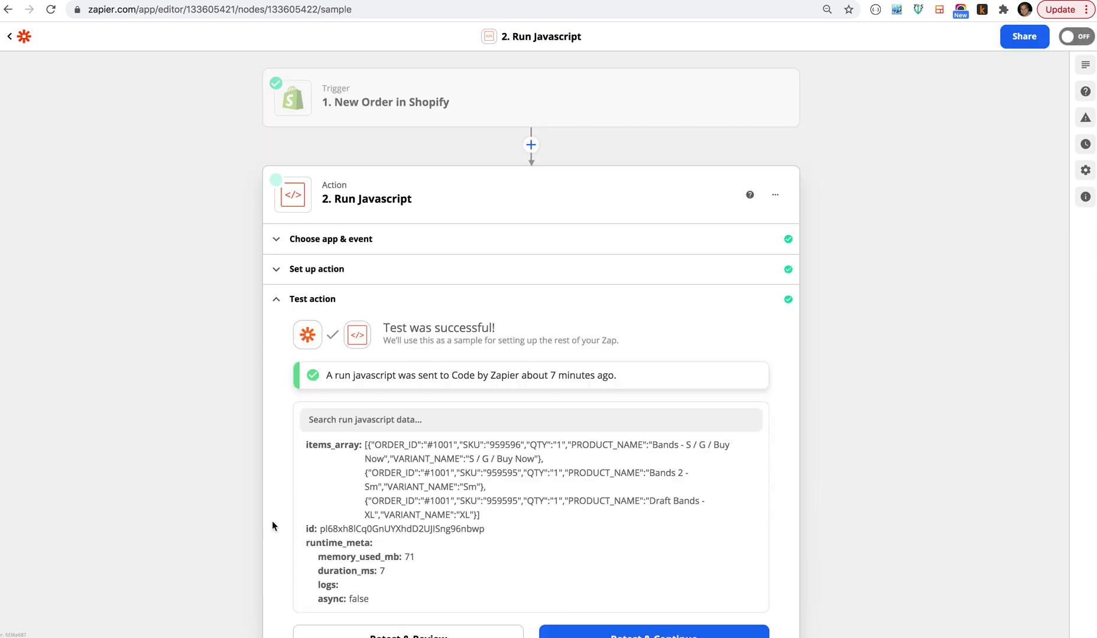
pyautogui.click(382, 512)
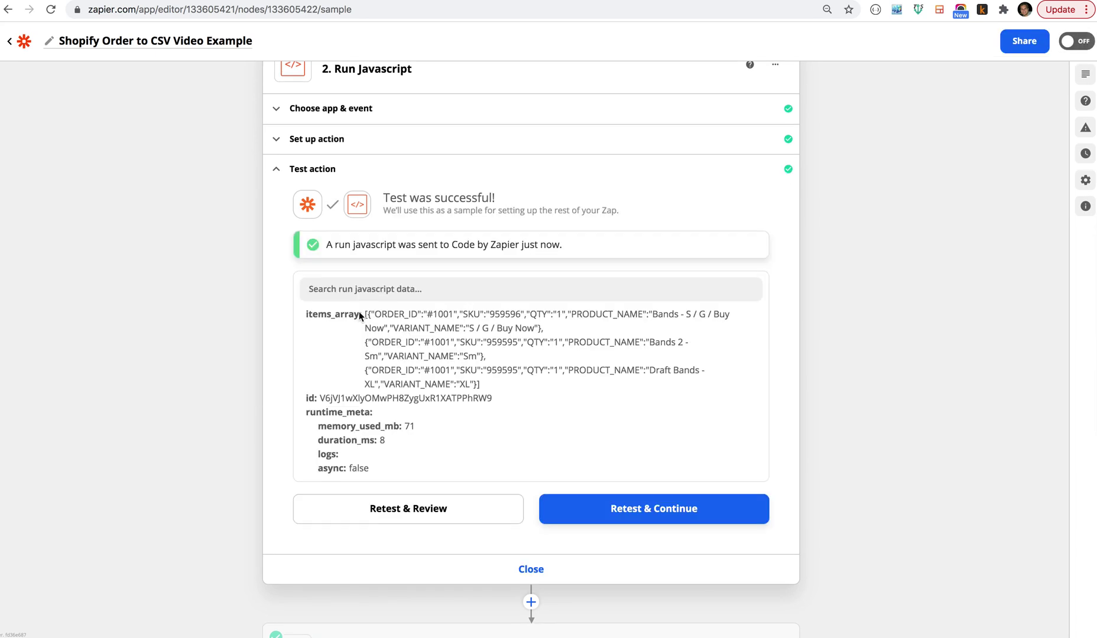
pyautogui.moveTo(365, 314); pyautogui.dragTo(484, 385)
pyautogui.scroll(-1, 484, 385)
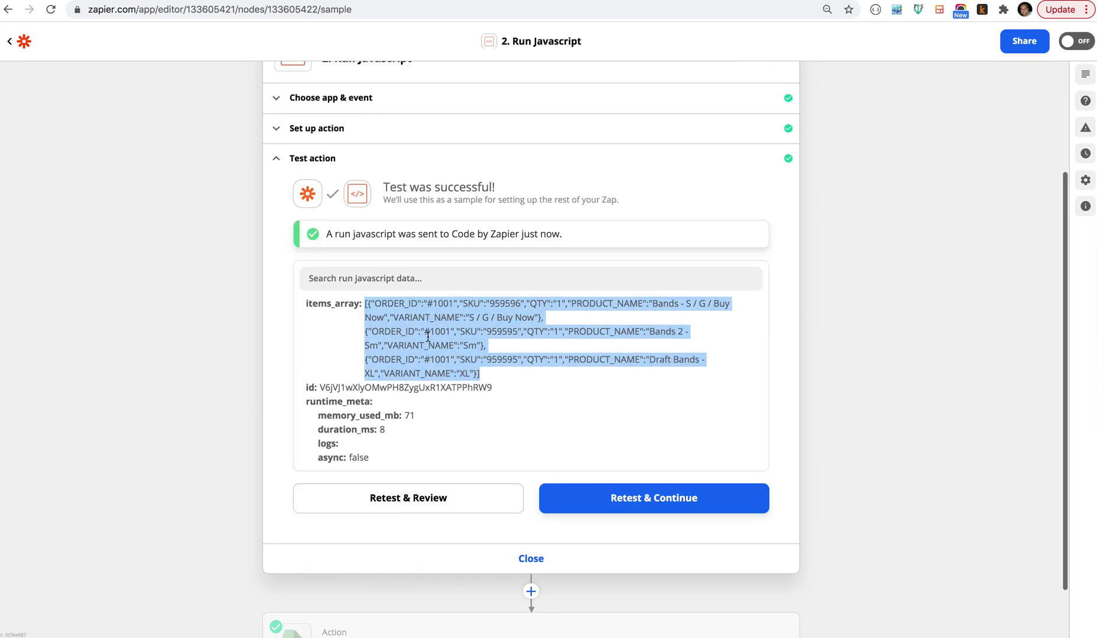
pyautogui.moveTo(539, 317); pyautogui.dragTo(367, 303)
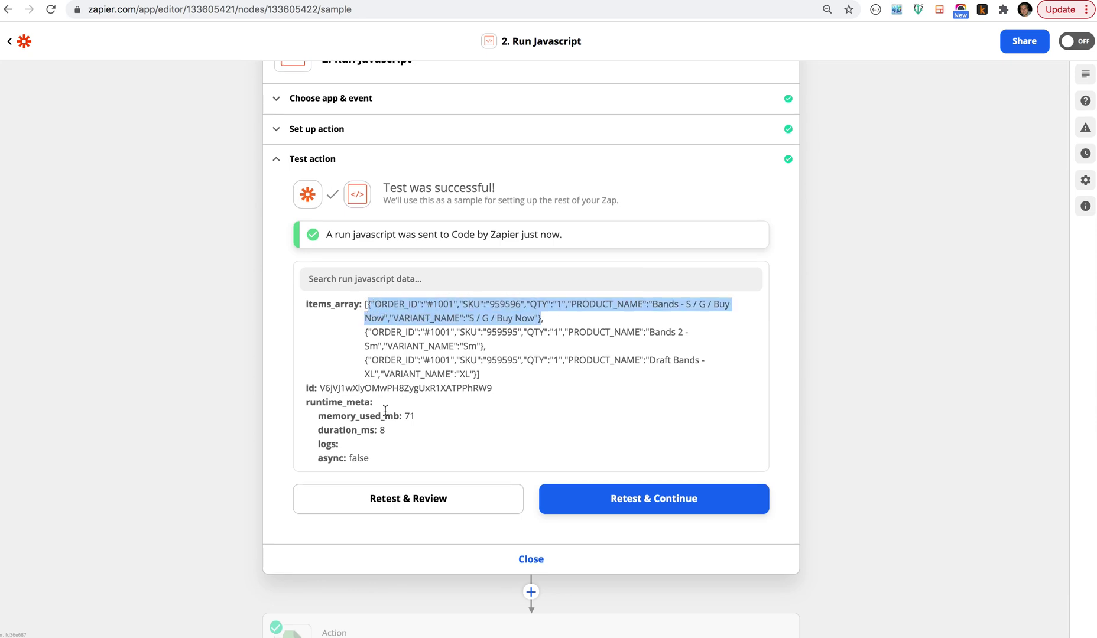
# Open the Create CSV File in EasyCSV action
pyautogui.scroll(-2, 430, 556)
pyautogui.click(429, 556)
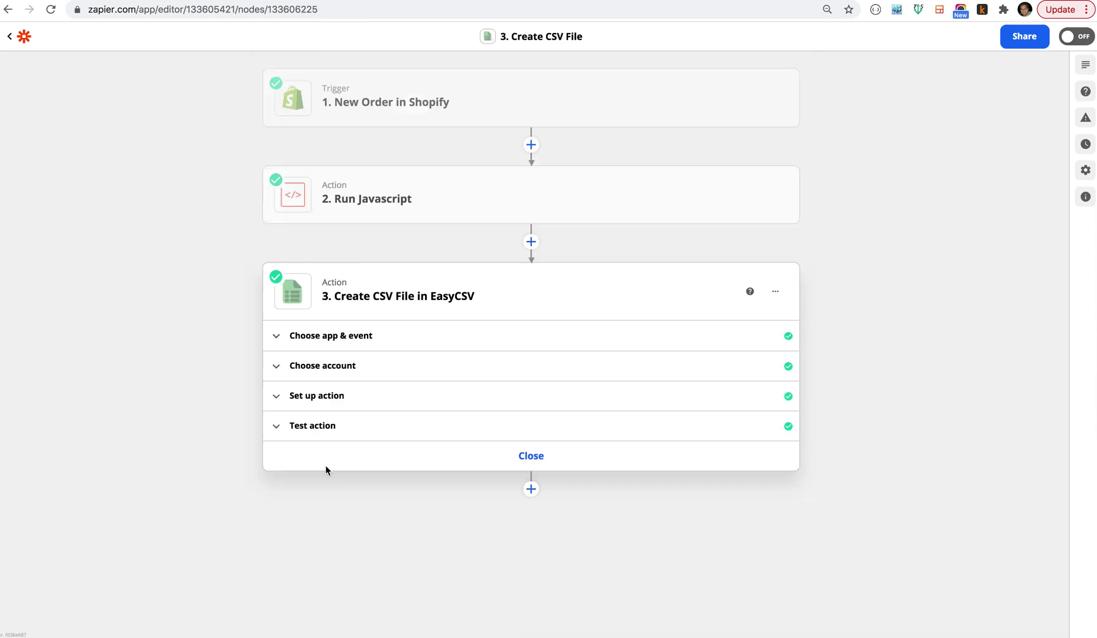
# Open the Create CSV File action's setup and review its EasyCSV file generator and the raw_data_string row
pyautogui.click(387, 397)
pyautogui.scroll(-2, 205, 393)
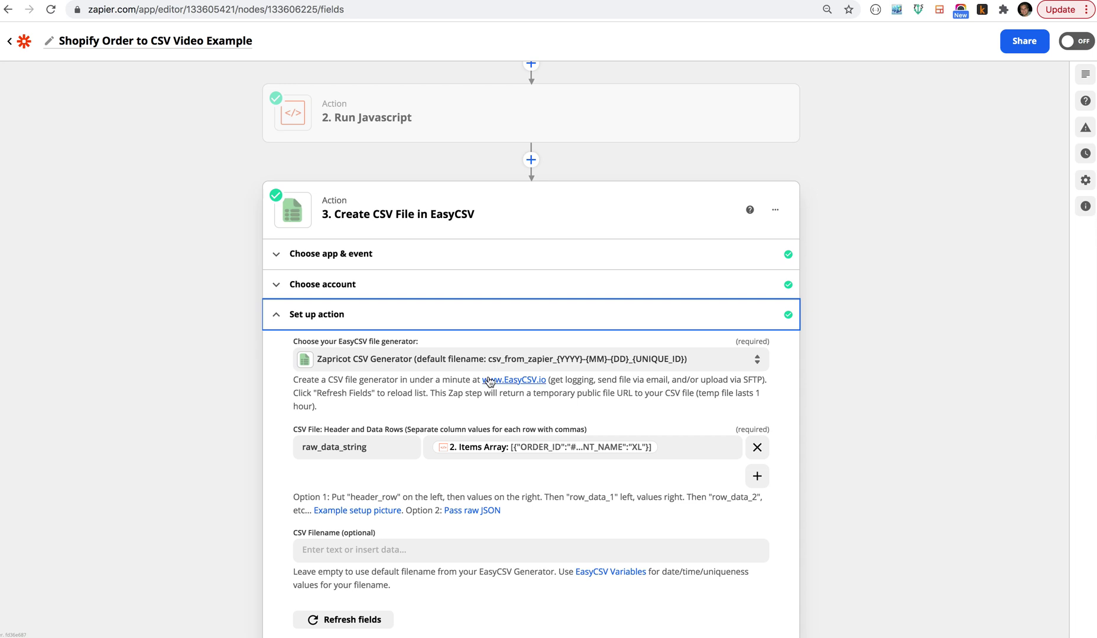
pyautogui.scroll(-2, 371, 385)
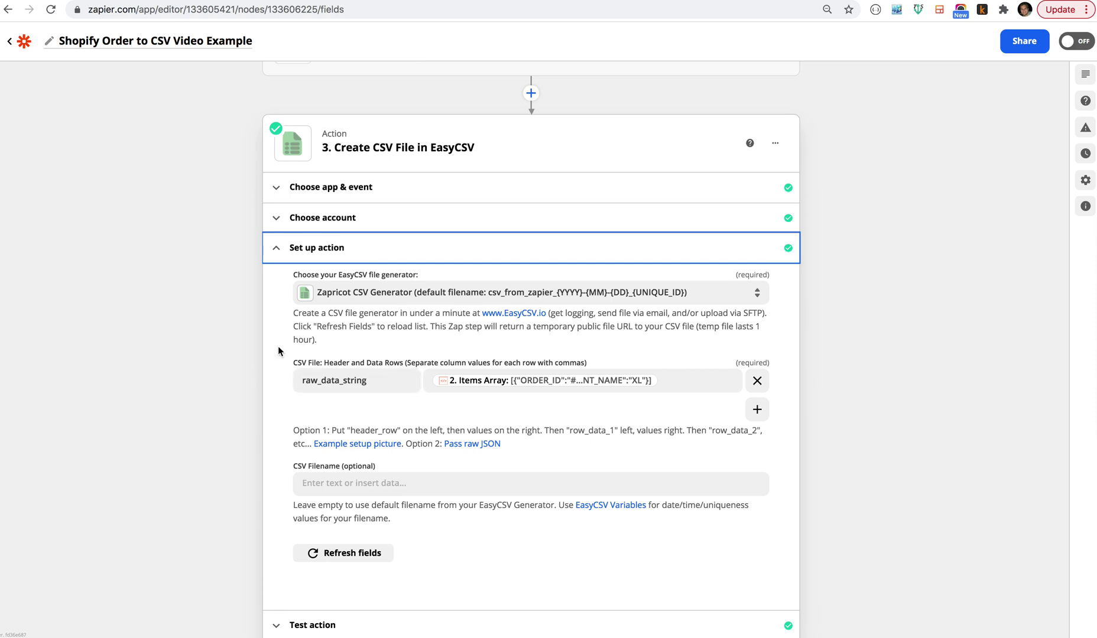
pyautogui.scroll(-2, 278, 351)
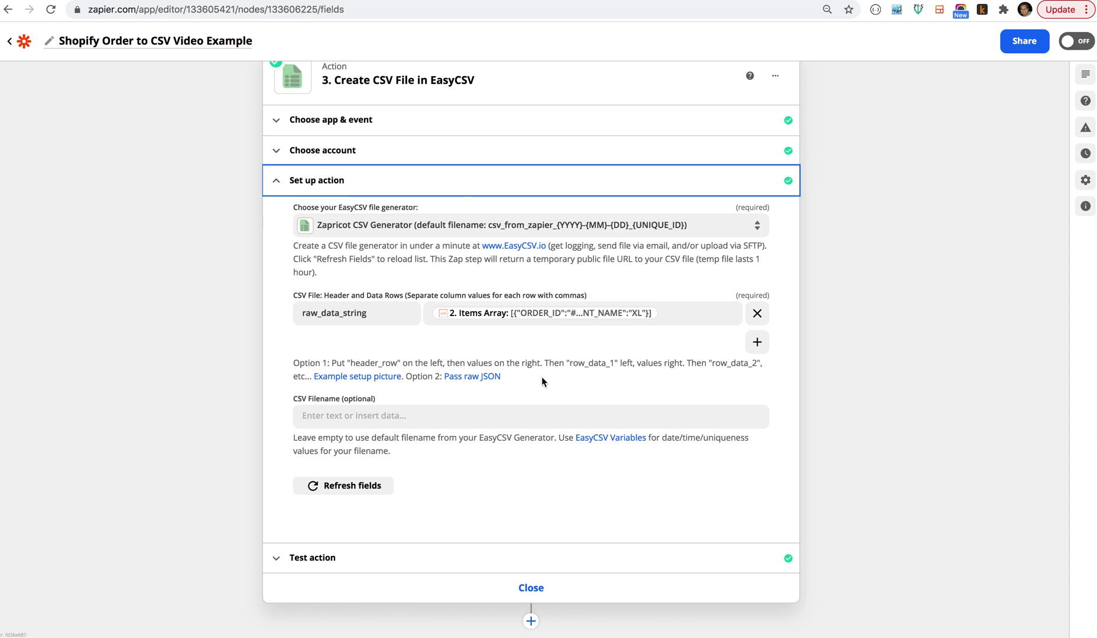
pyautogui.doubleClick(328, 322)
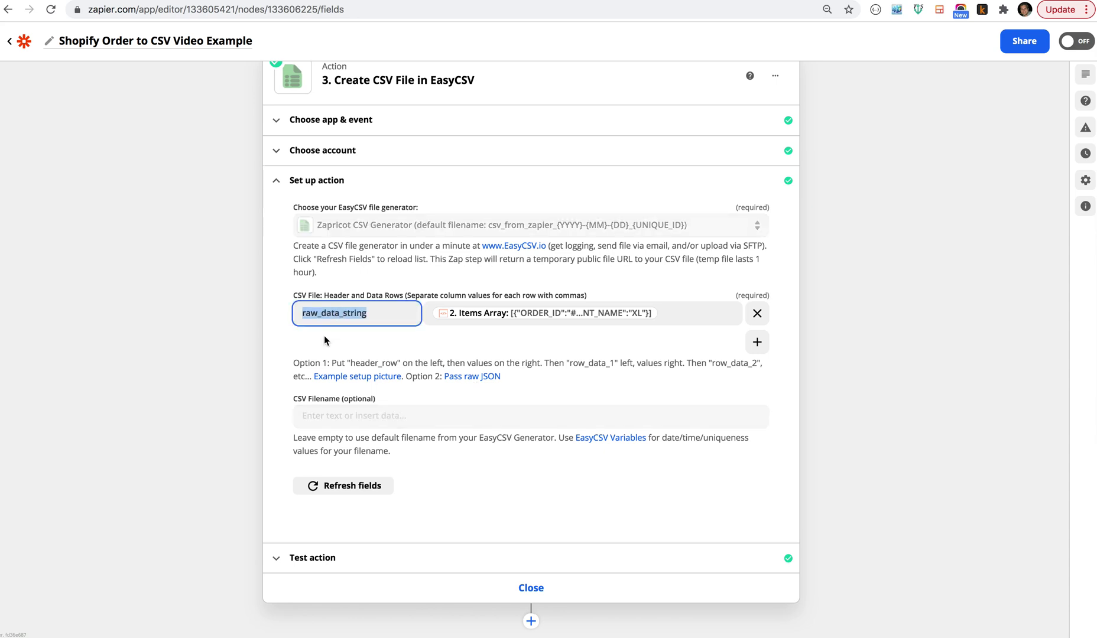
# Clear the raw_data_string value and map it again to the Run Javascript step's Items Array
pyautogui.click(680, 312)
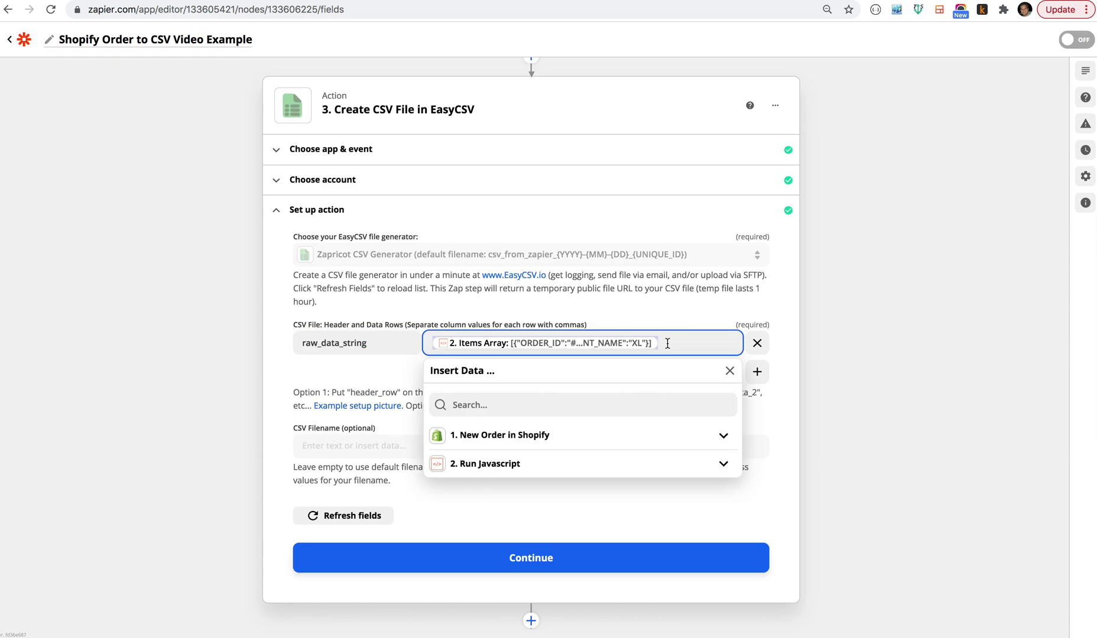
pyautogui.press('BackSpace')
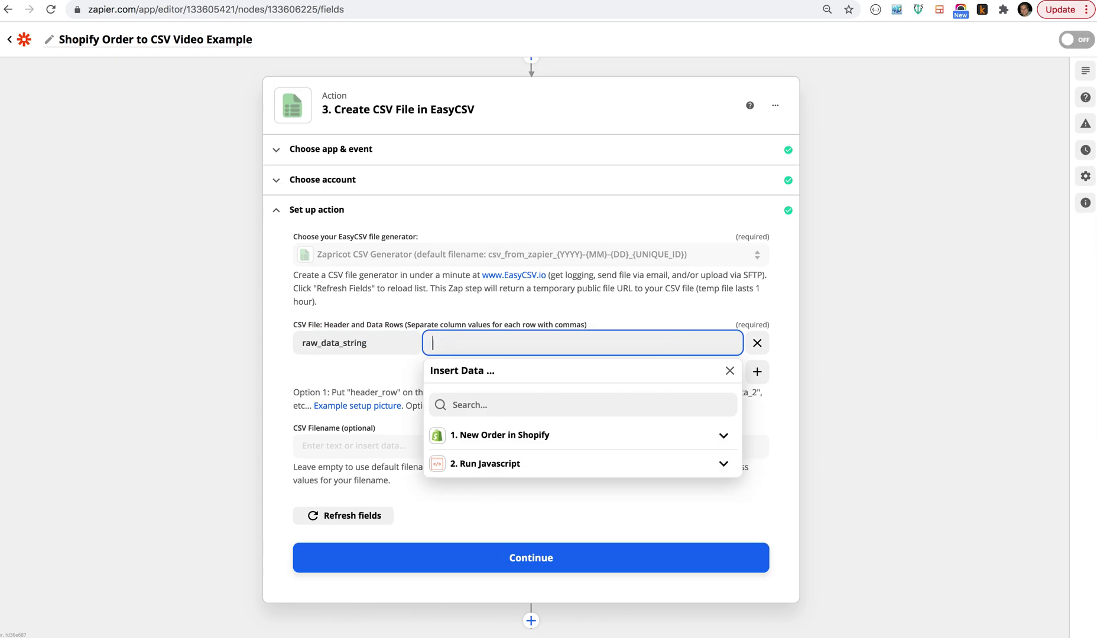
pyautogui.click(502, 470)
pyautogui.click(490, 550)
pyautogui.click(545, 559)
pyautogui.click(287, 378)
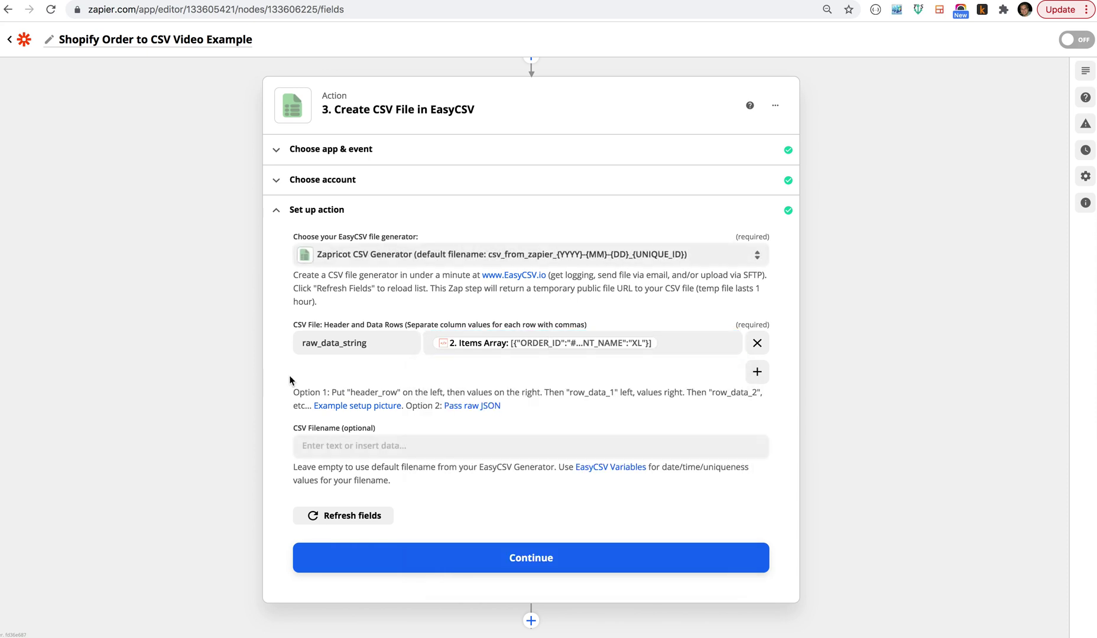
# Continue from the setup, retest the Create CSV File action, and display its test result
pyautogui.click(379, 566)
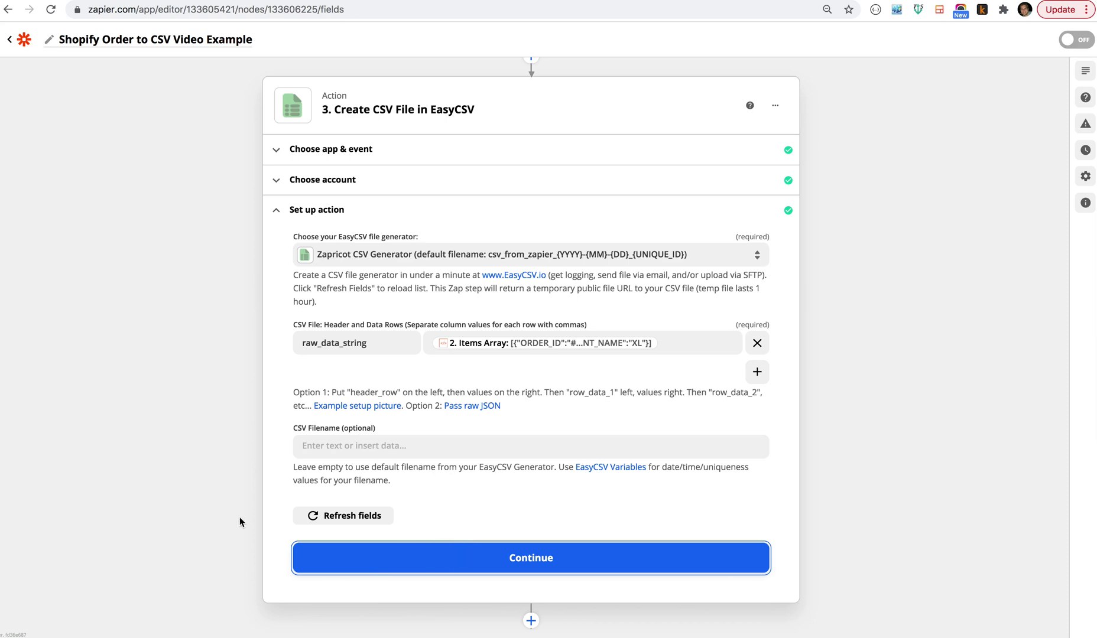
pyautogui.click(275, 498)
pyautogui.scroll(-1, 275, 499)
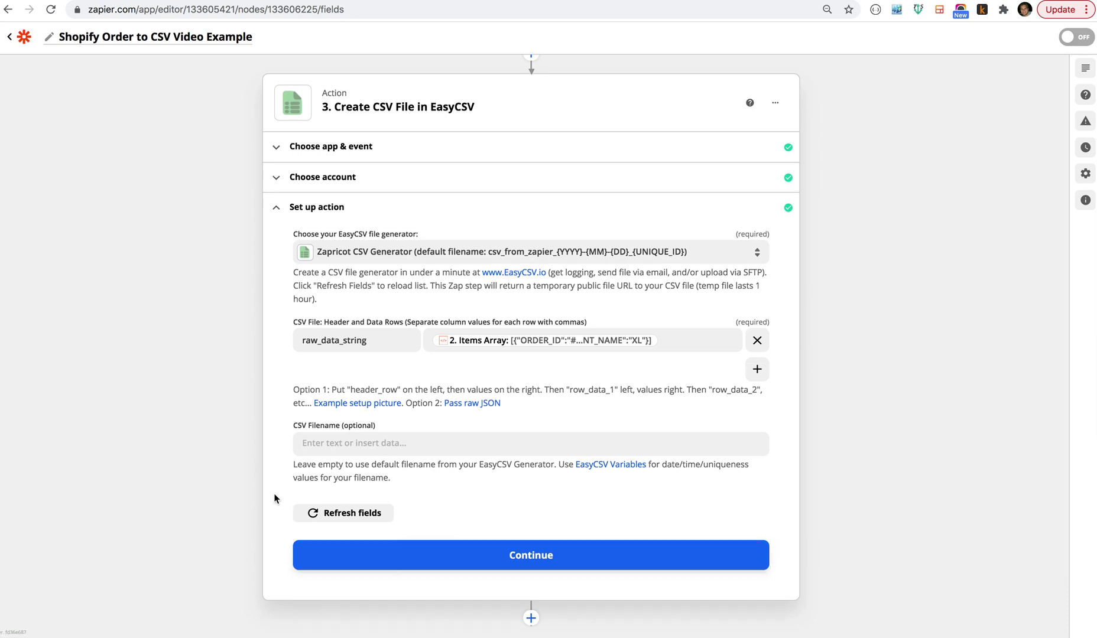
pyautogui.click(347, 564)
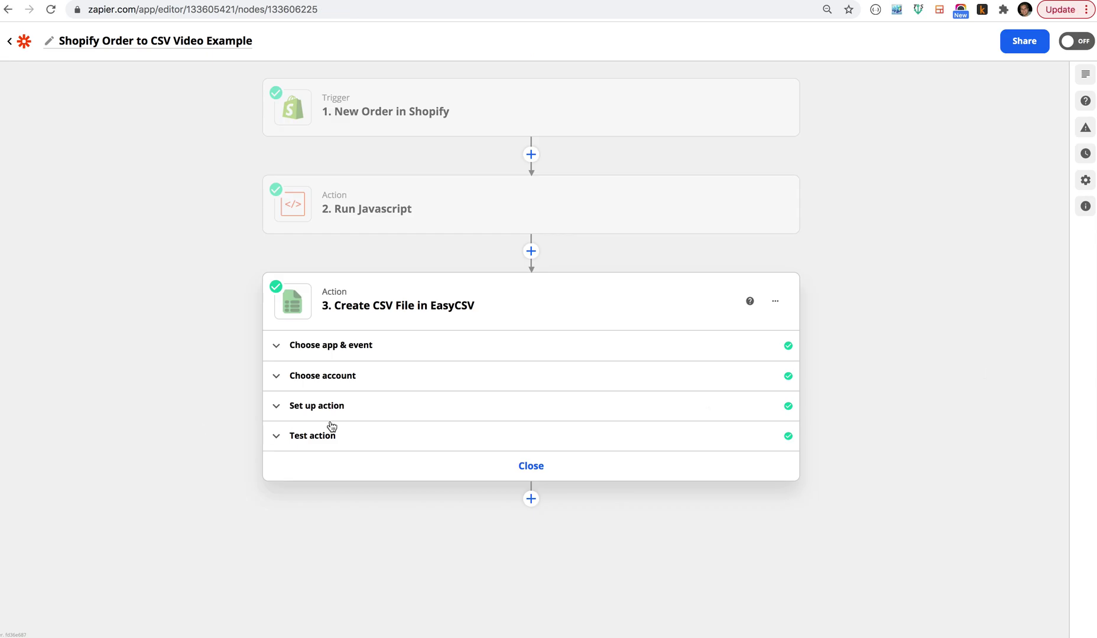
pyautogui.click(303, 437)
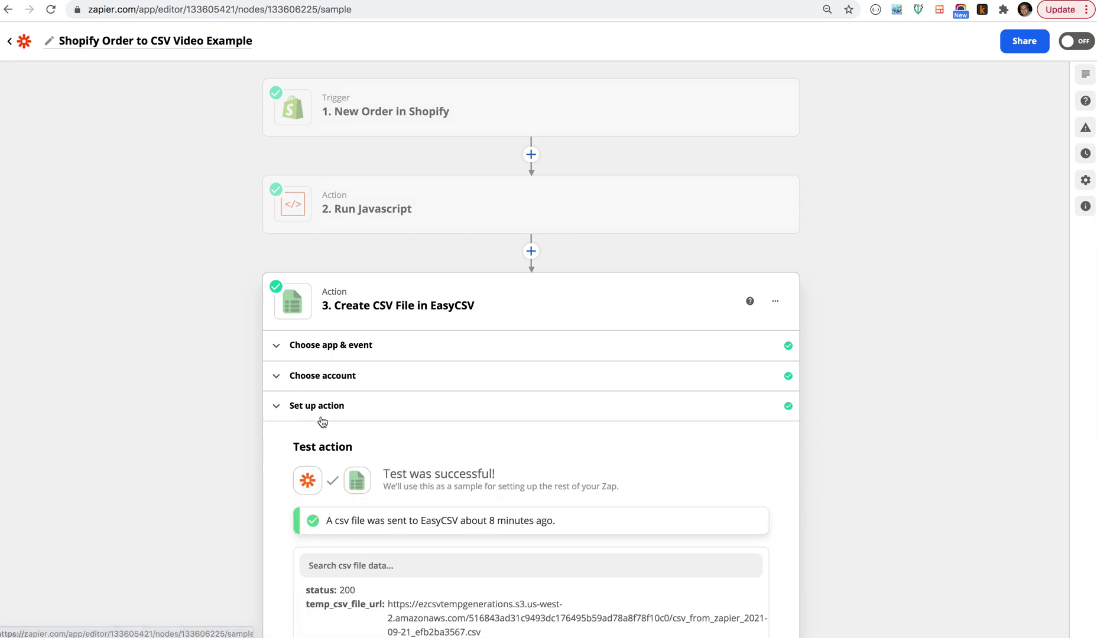
pyautogui.click(403, 524)
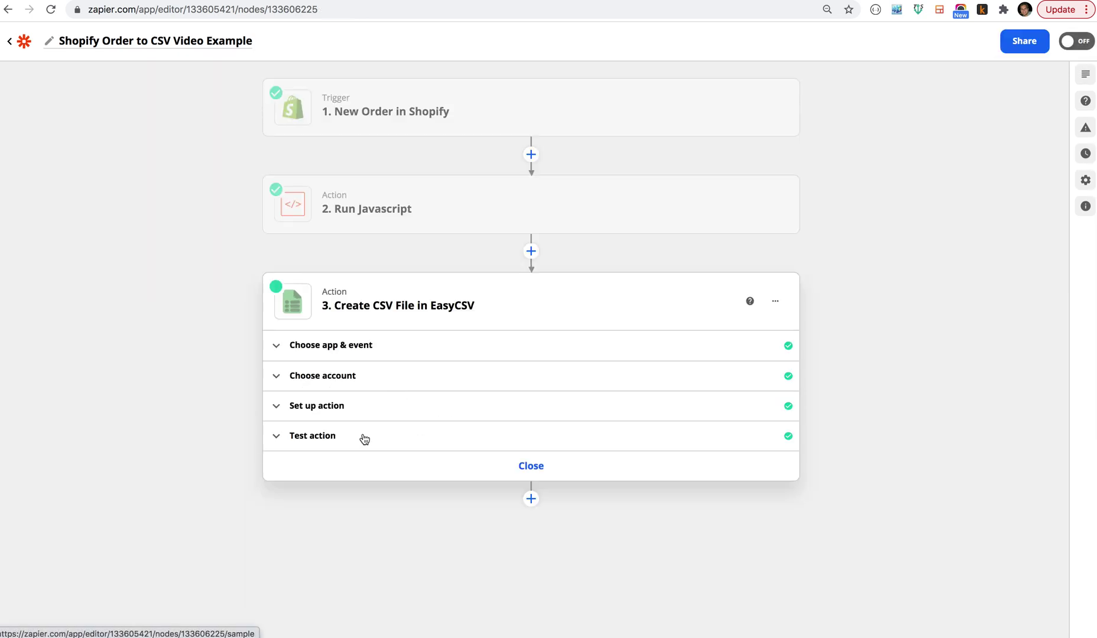
pyautogui.click(316, 438)
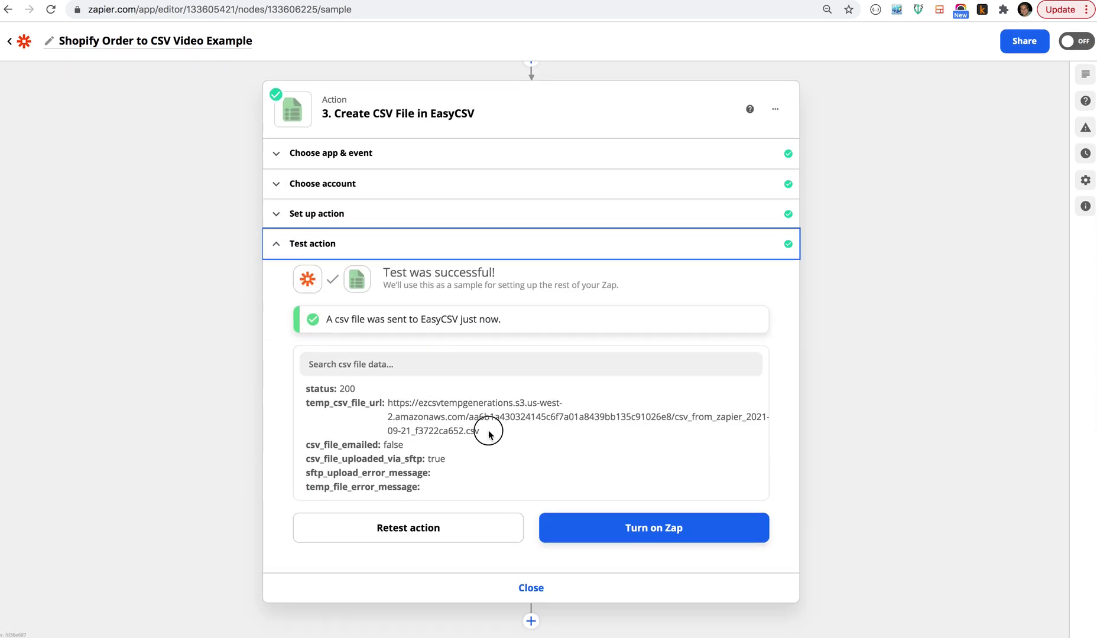
# Copy the temp_csv_file_url from the test result and open it in a new browser tab
pyautogui.moveTo(490, 434); pyautogui.dragTo(391, 403)
pyautogui.press('super+c')
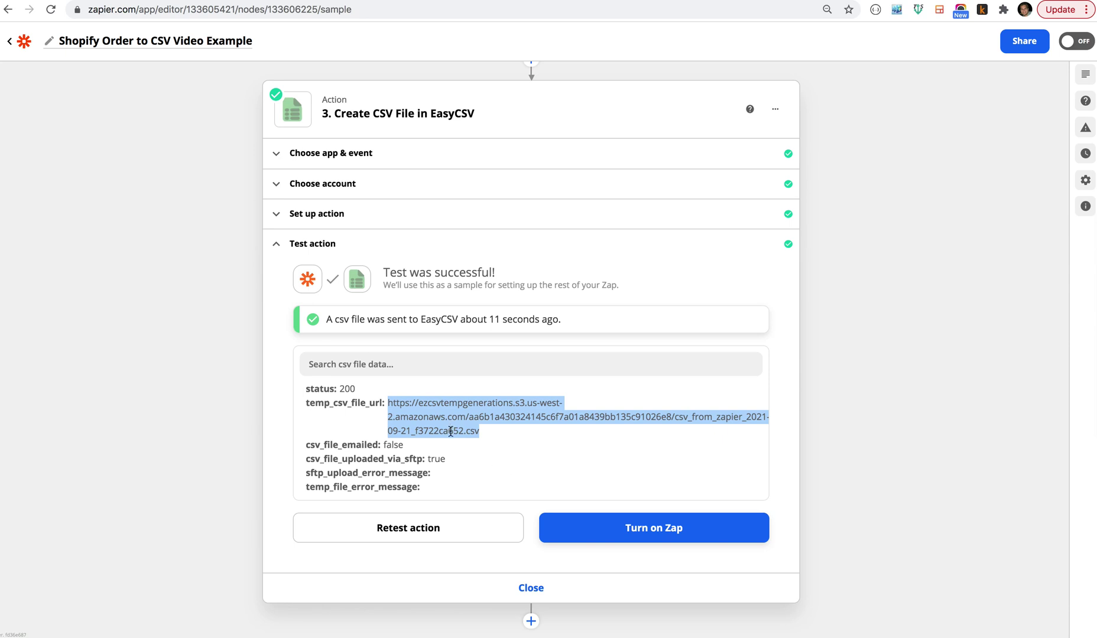
pyautogui.press('super+t')
pyautogui.press('super+v')
pyautogui.press('Return')
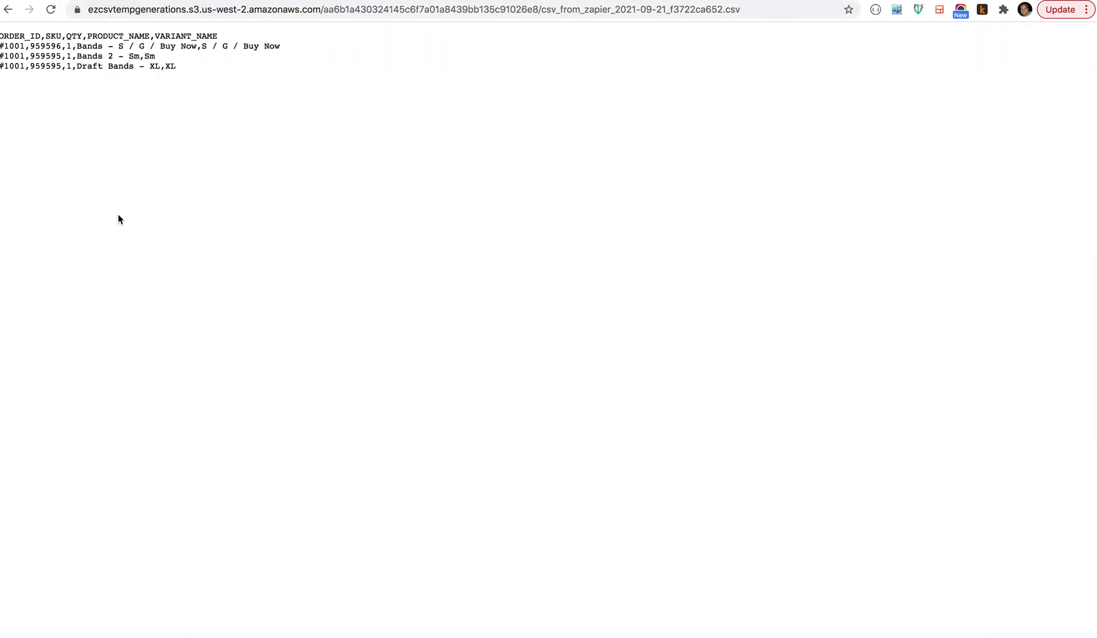
# Save the CSV page to Downloads in comma-separated values format and preview the saved file from its folder
pyautogui.click(39, 4)
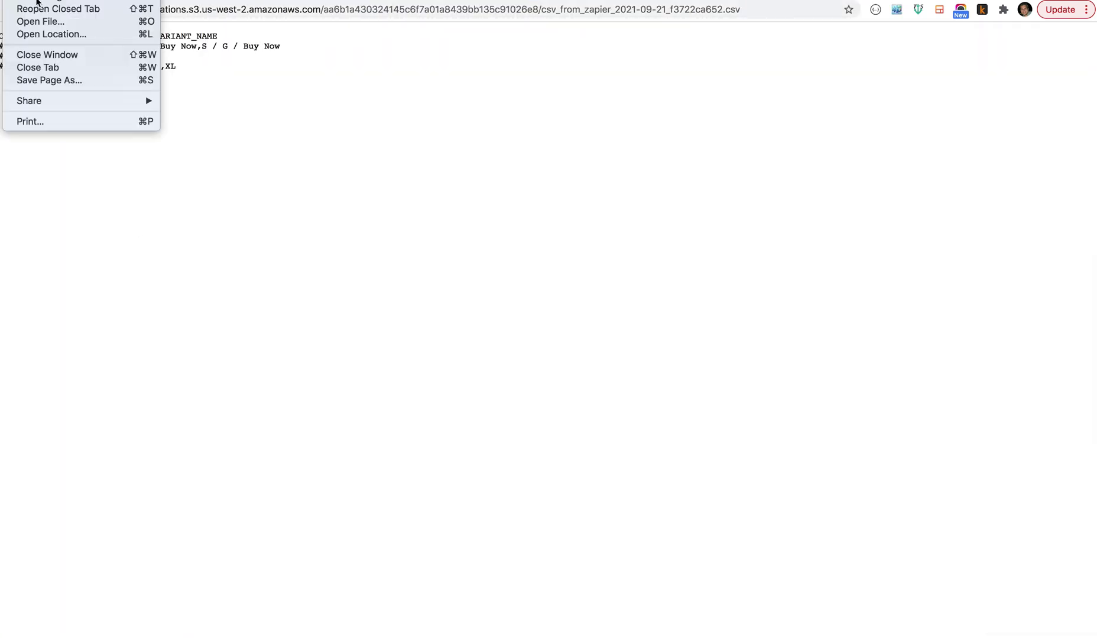
pyautogui.click(73, 81)
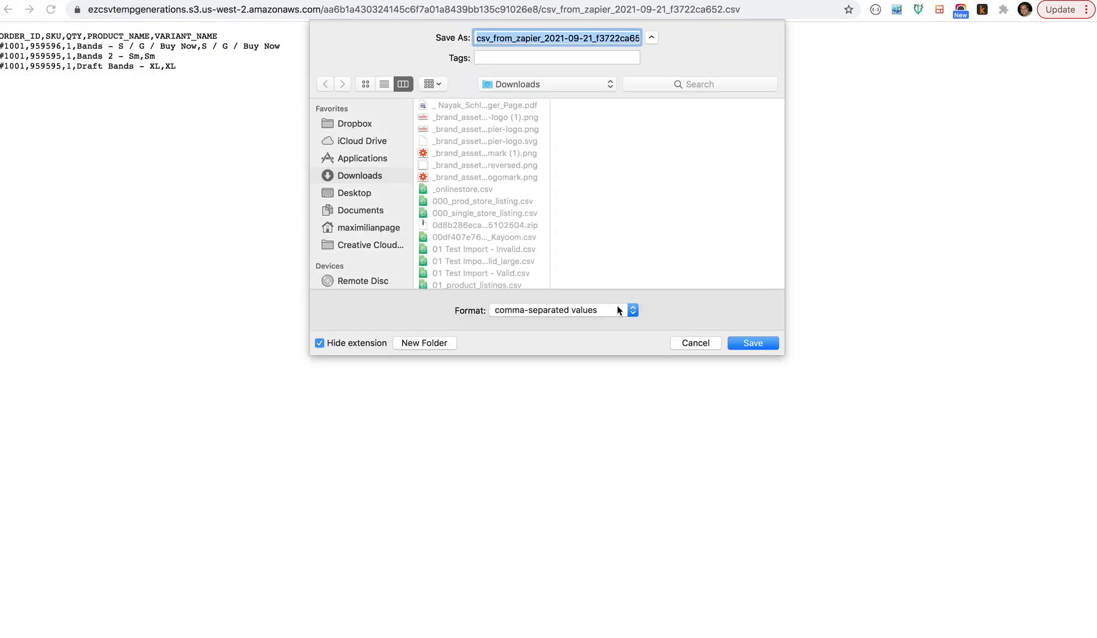
pyautogui.click(752, 343)
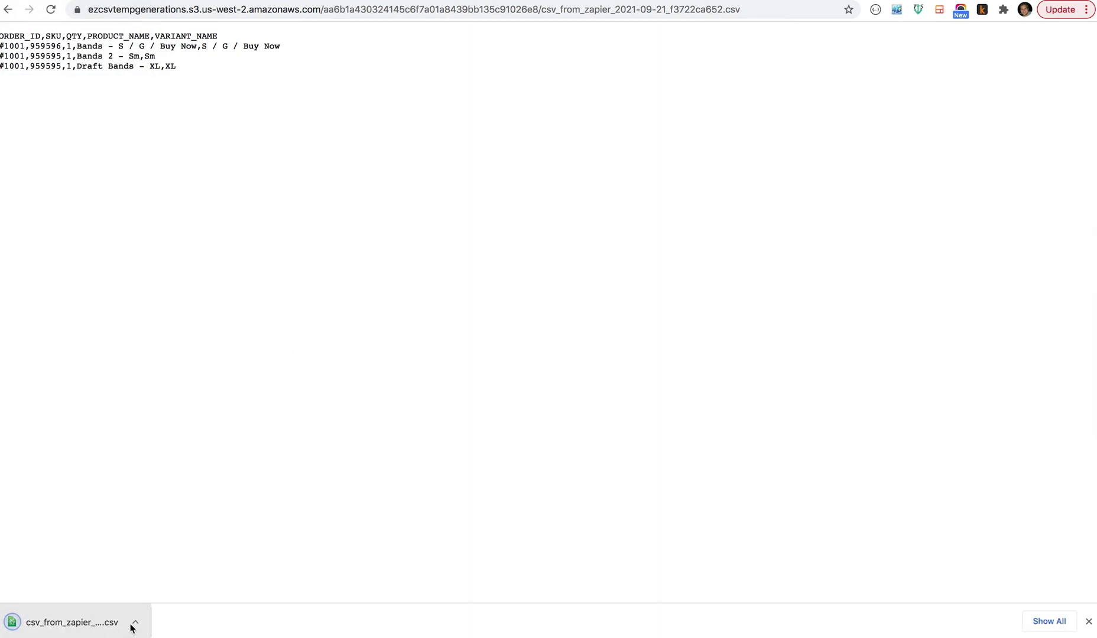
pyautogui.click(129, 622)
pyautogui.press('Return')
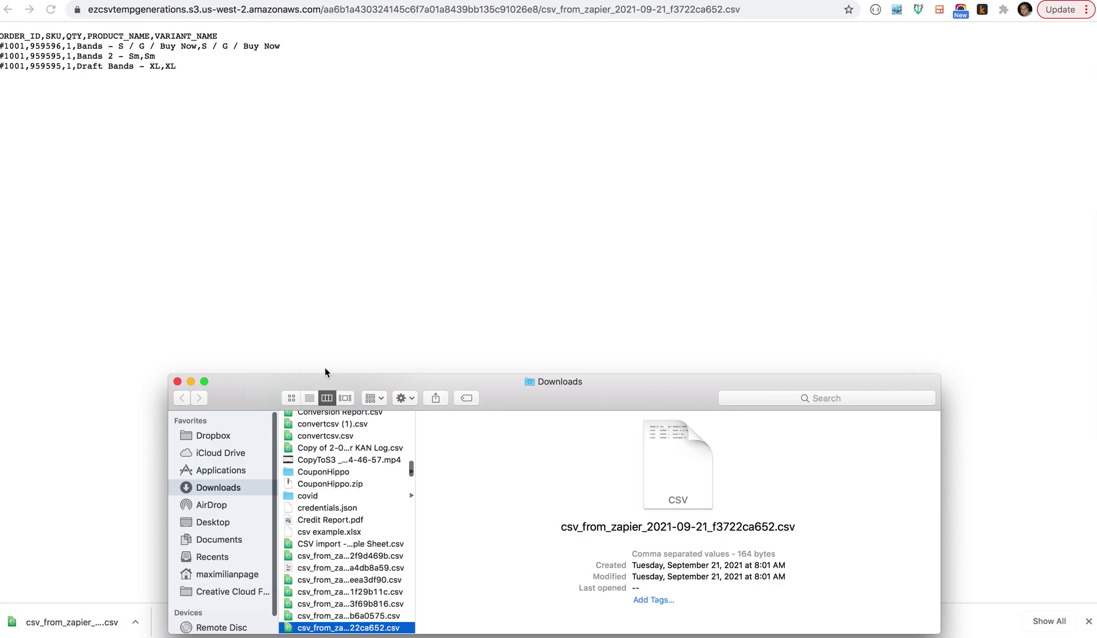
pyautogui.press('space')
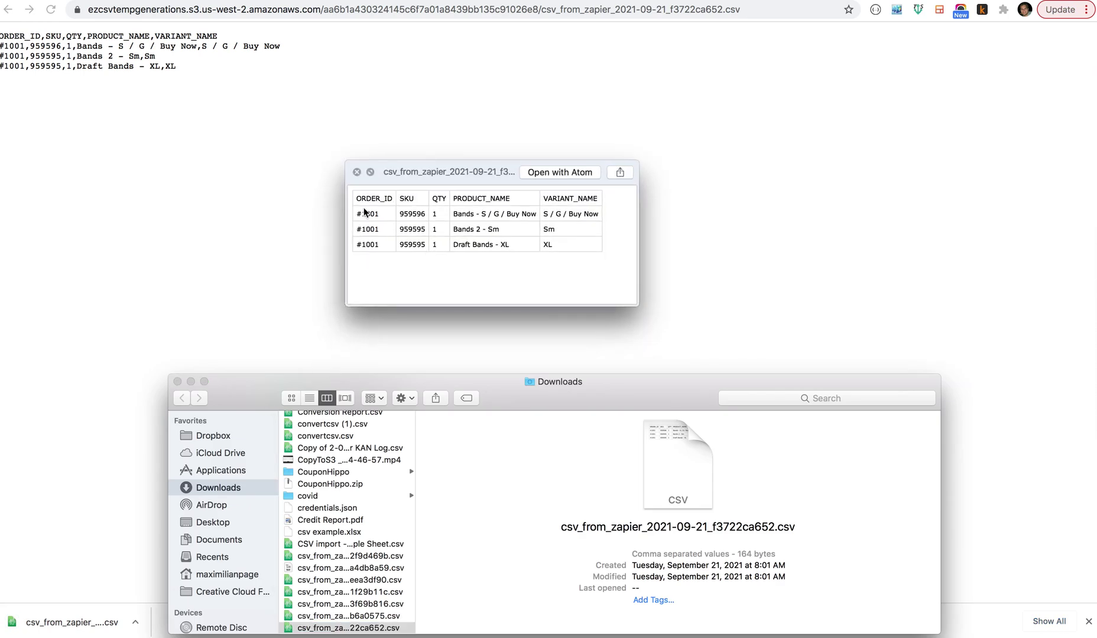